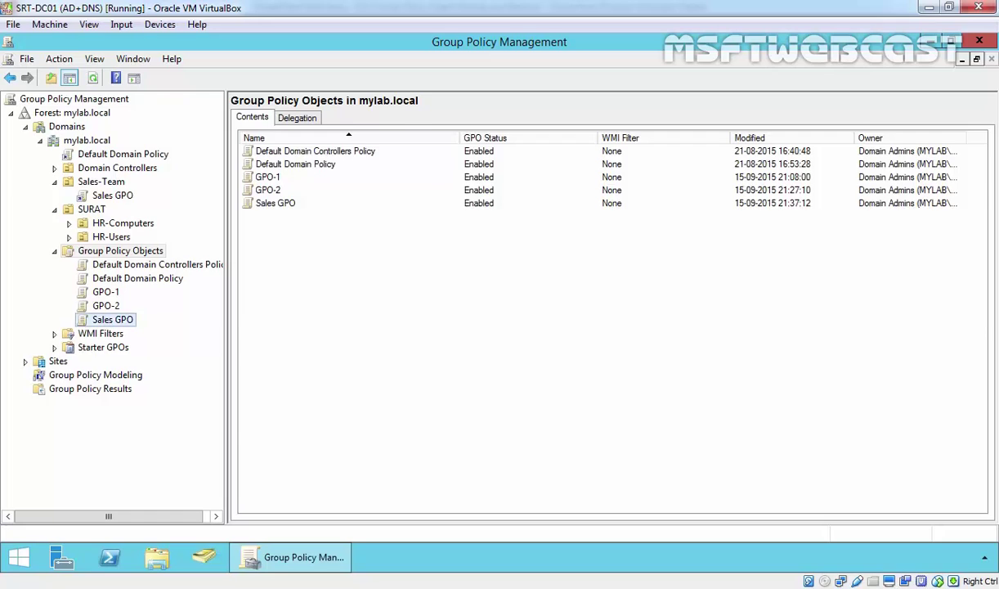
- Check the Sales GPO's user version in its details, and return to the Group Policy Objects list
right_click(107, 319)
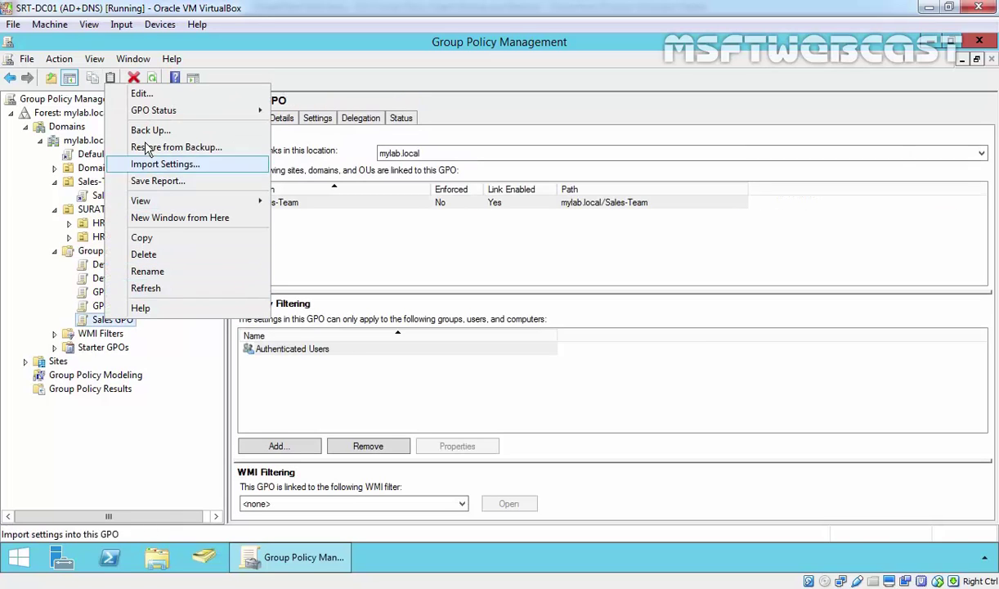
click(85, 471)
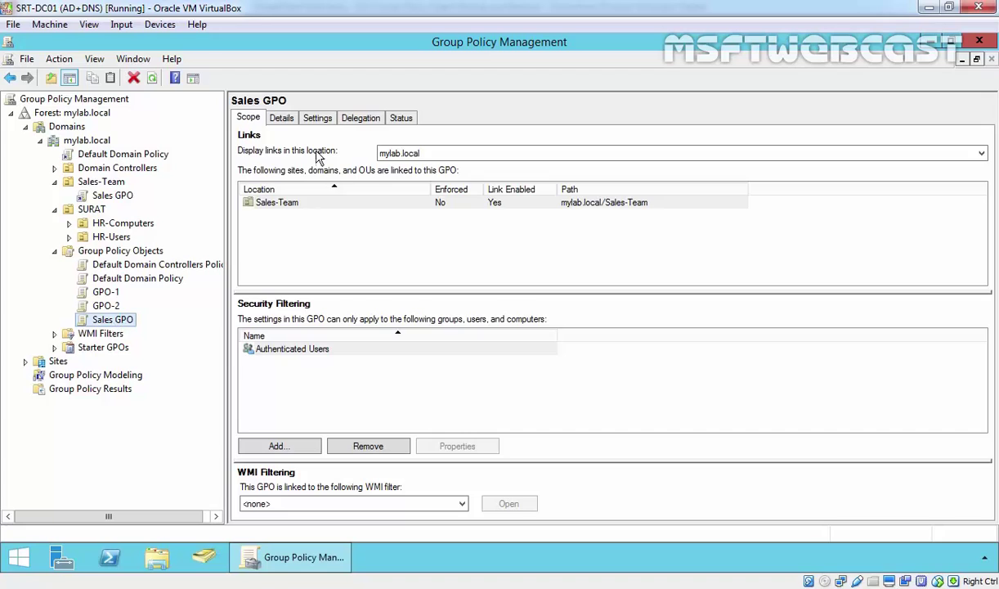
click(273, 121)
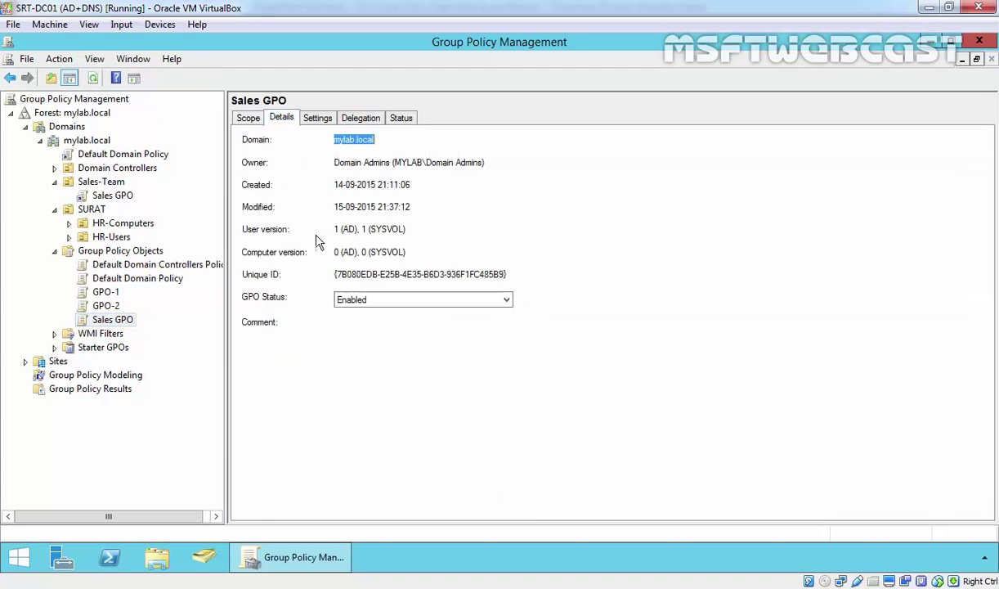
drag(333, 230, 407, 233)
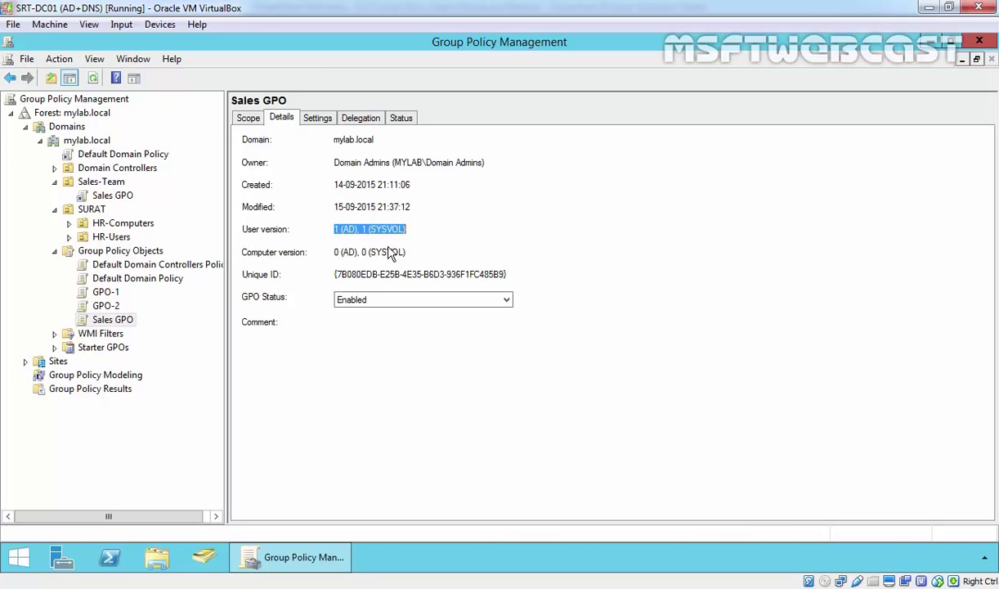
click(247, 117)
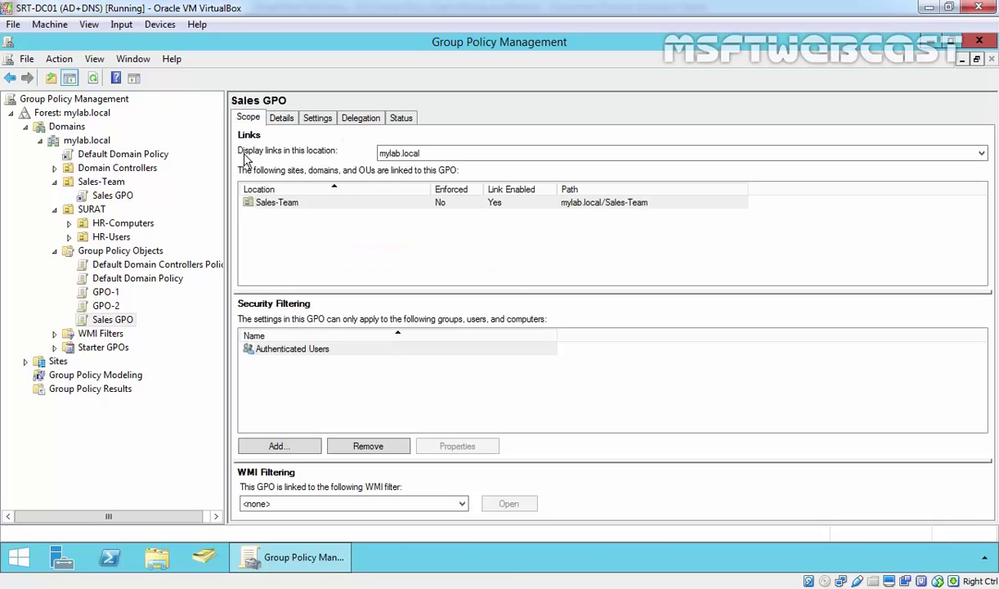
click(120, 250)
- Switch to File Explorer and create a folder named GPO-Backup on Local Disk (C:)
click(158, 556)
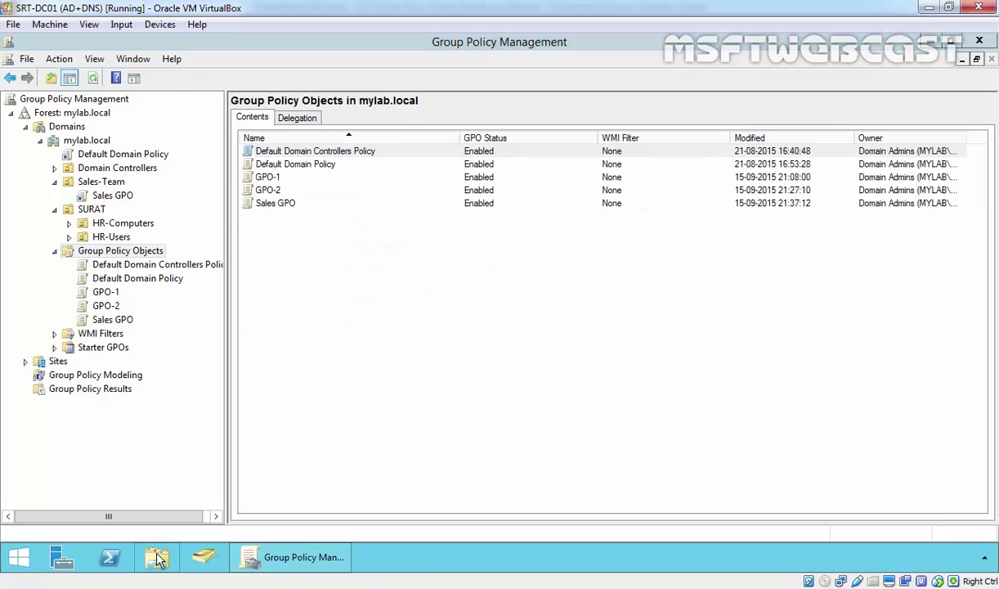
double_click(390, 348)
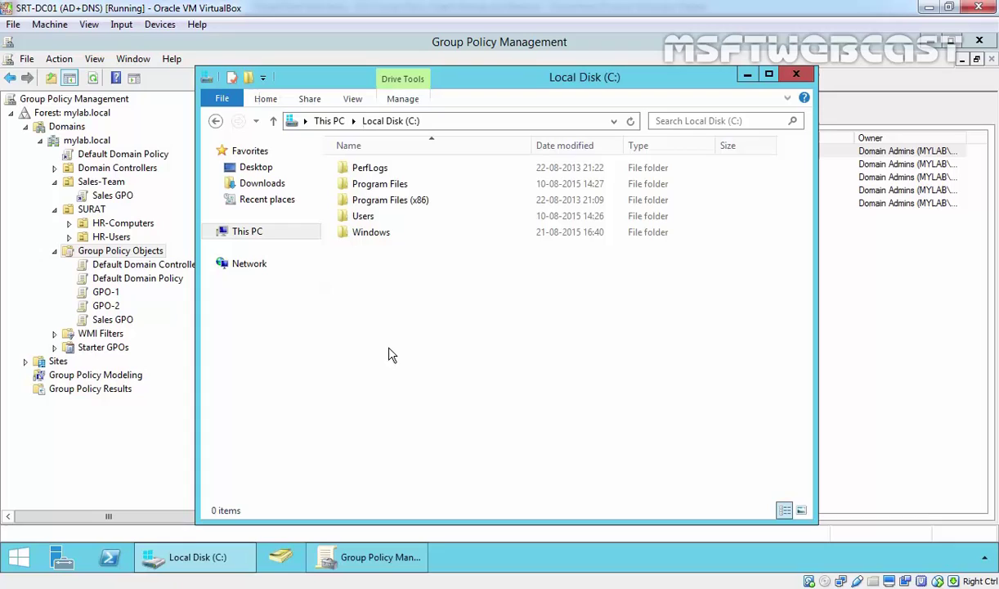
right_click(408, 299)
mouse_move(517, 439)
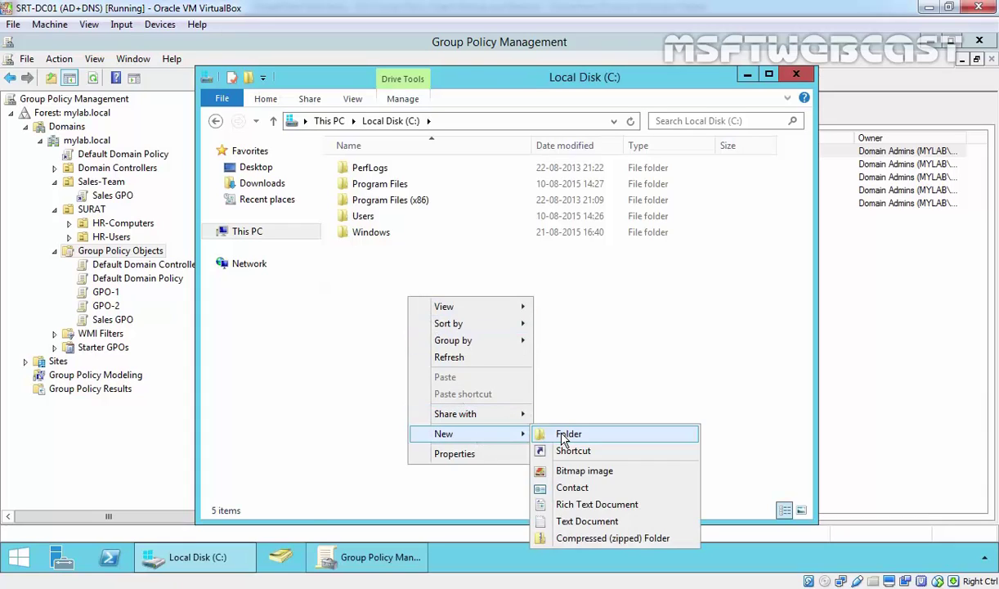
click(564, 433)
text(GPO)
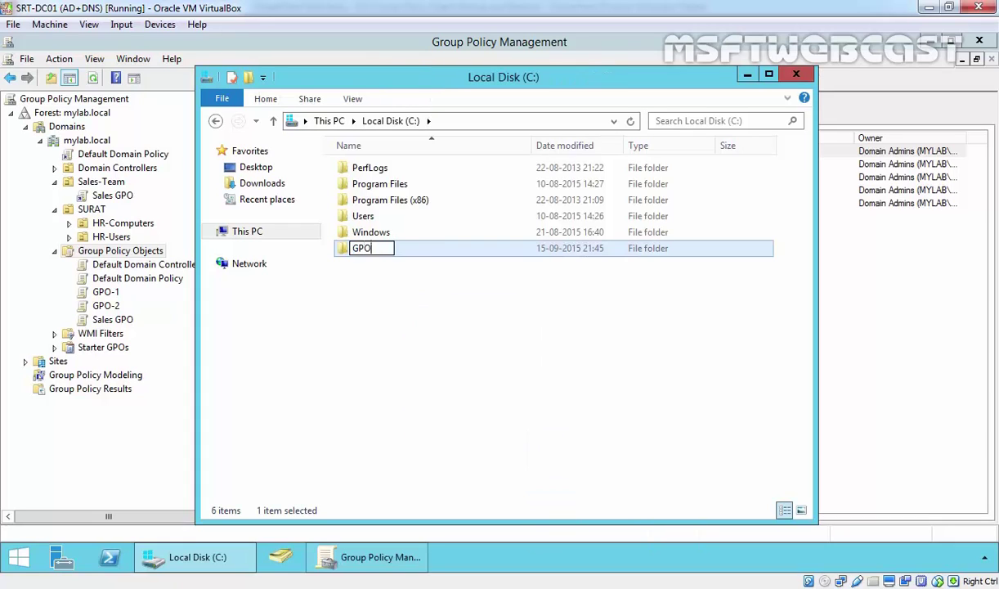
text(-Backup)
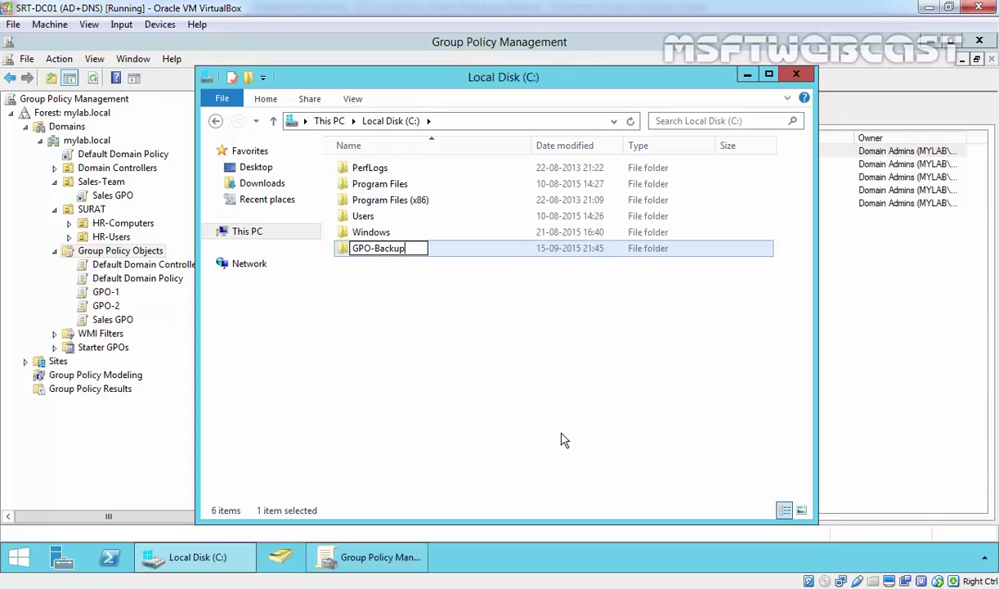
key(Return)
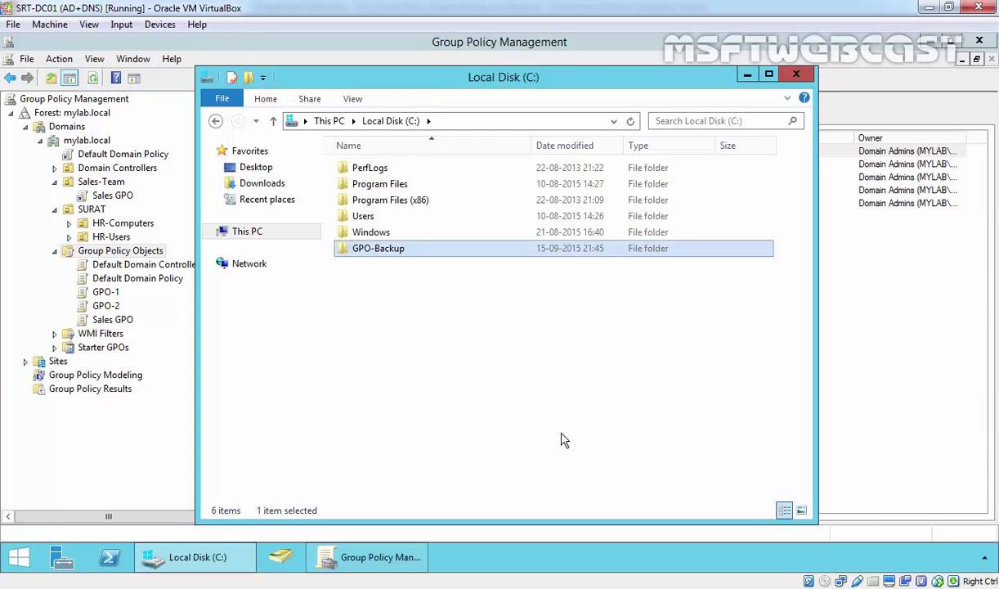
- Open the GPO-Backup folder to view its contents, and minimize its window
double_click(363, 248)
drag(472, 301, 373, 174)
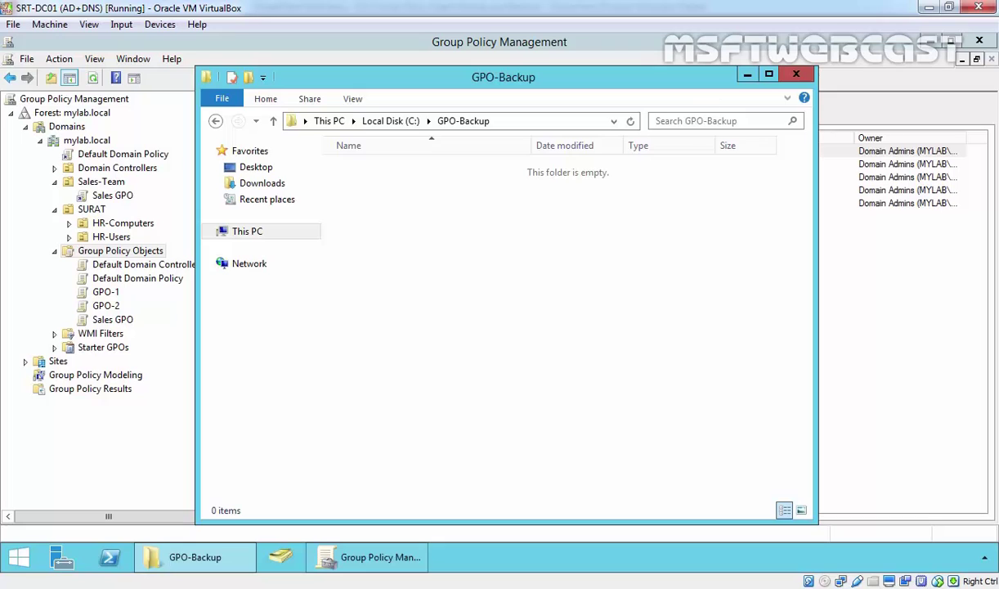
click(746, 75)
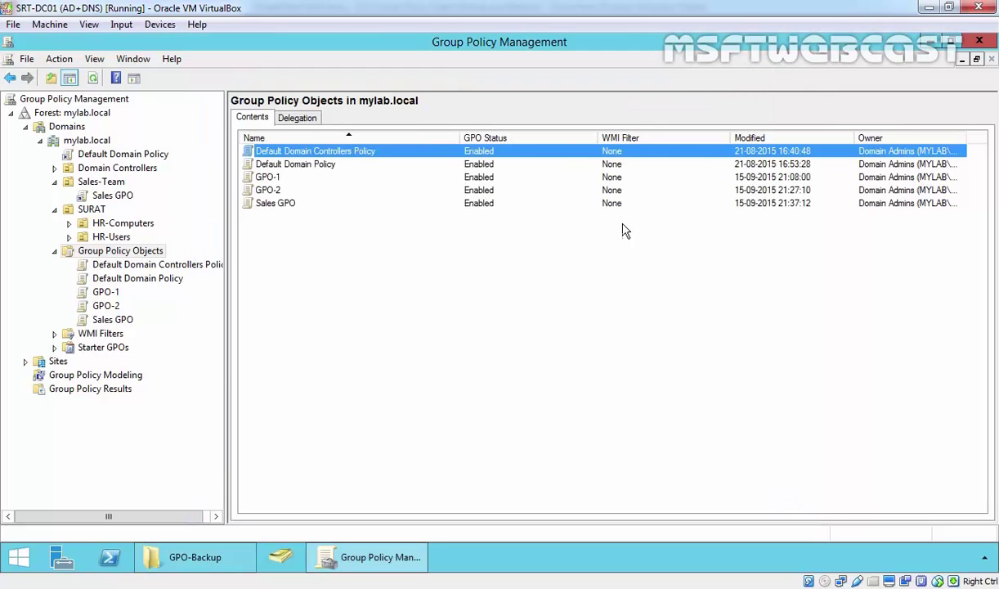
- Start a backup of all Group Policy Objects and choose C:\GPO-Backup as its location
click(104, 249)
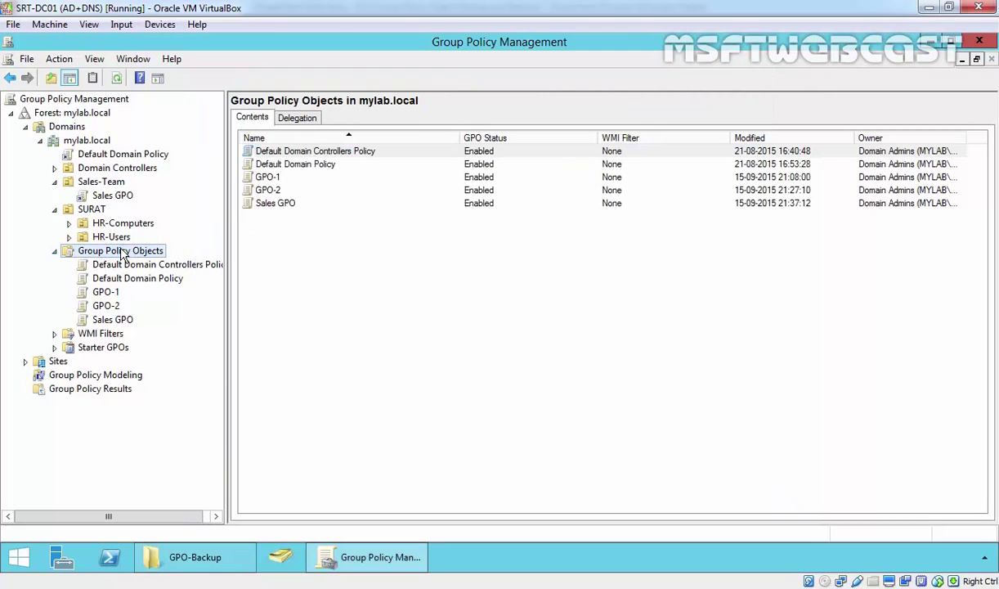
right_click(120, 247)
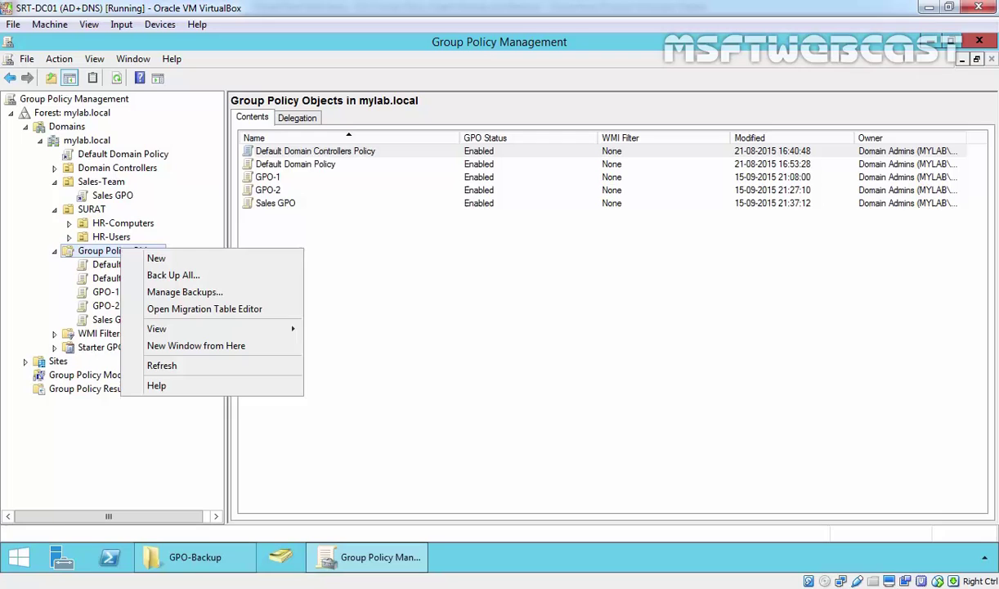
click(167, 276)
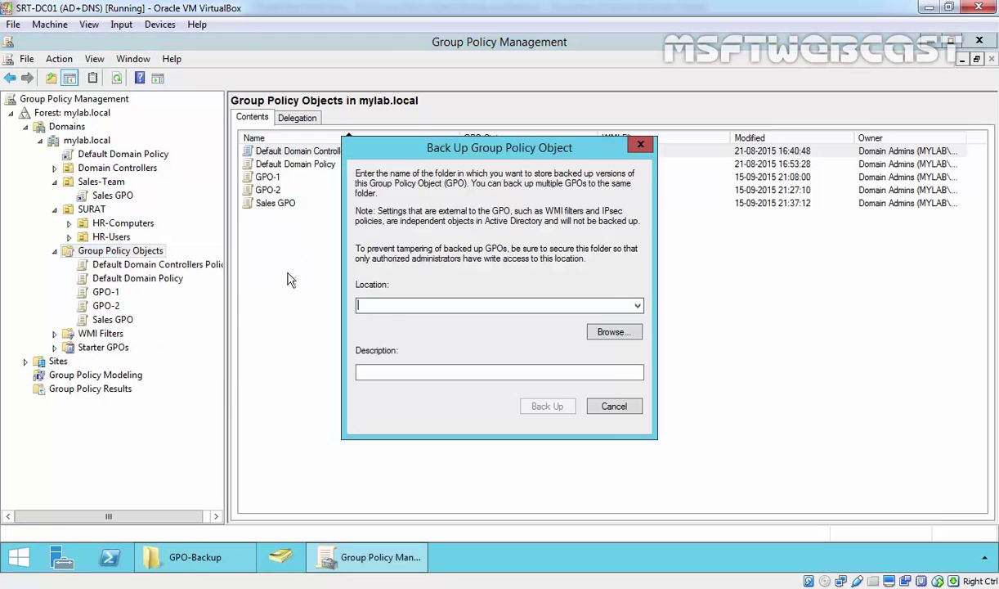
click(593, 332)
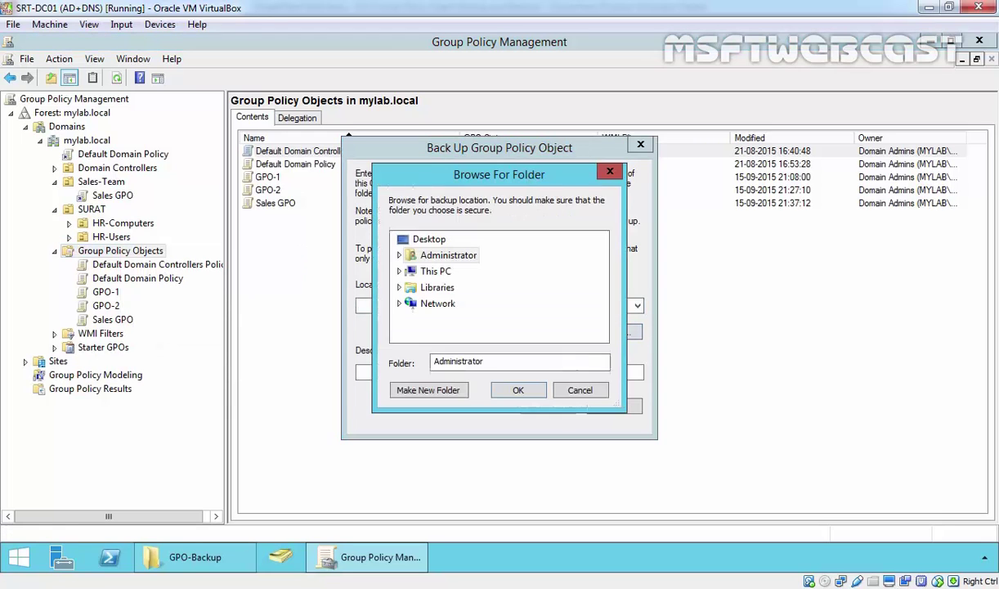
click(441, 274)
scroll(603, 284, down, 1)
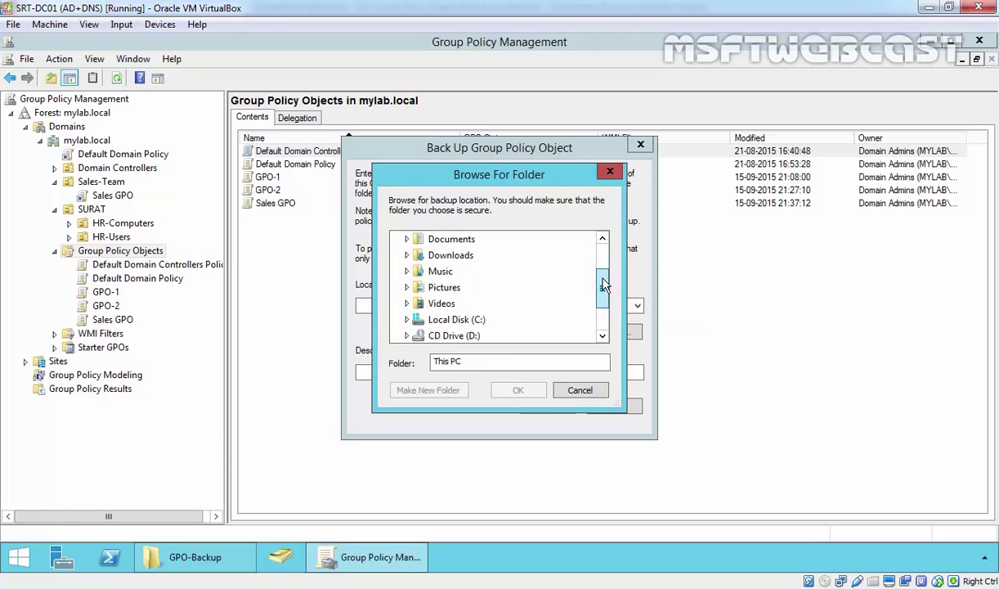
scroll(604, 284, down, 2)
click(454, 286)
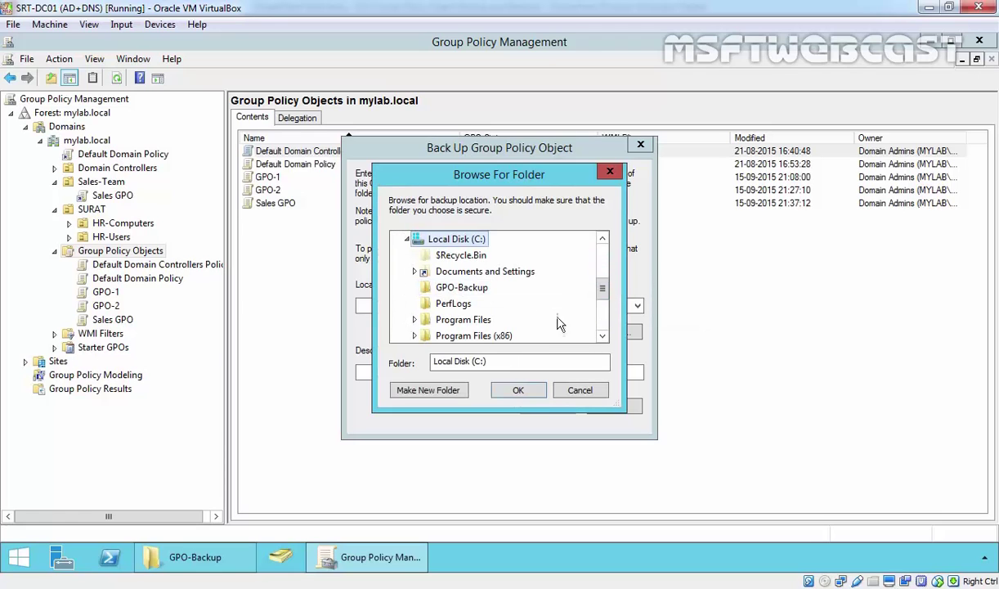
click(462, 287)
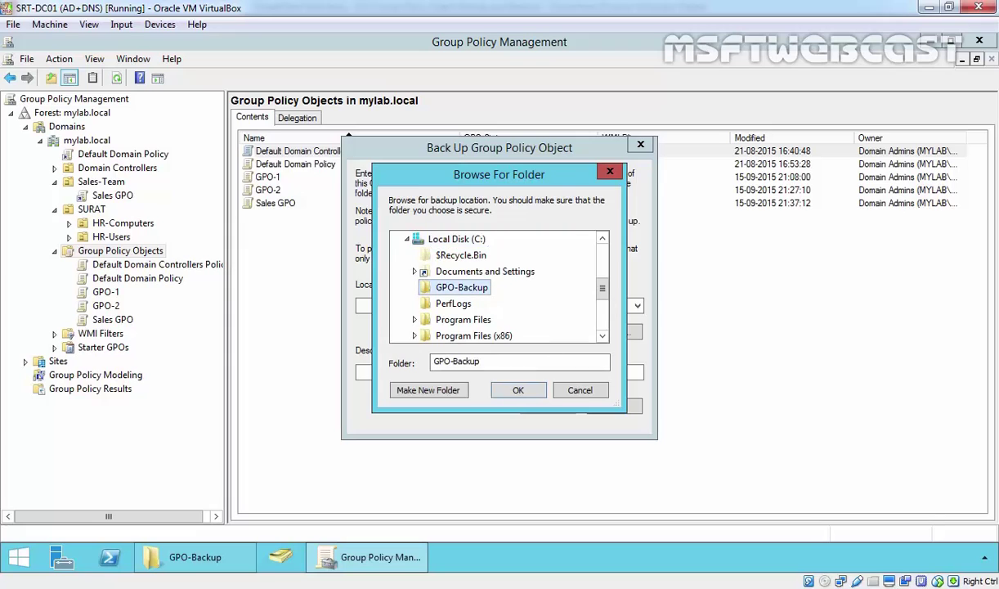
click(518, 390)
- Enter a GPO backup description, run the backup of all GPOs, and close the progress report
click(454, 373)
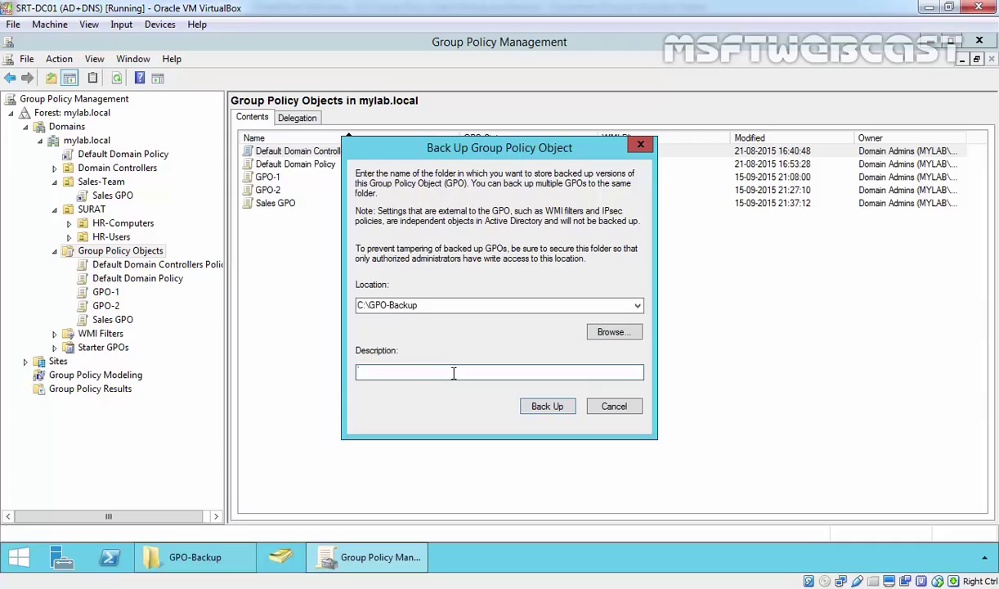
text(GPO)
text( Ba)
text(All)
click(545, 408)
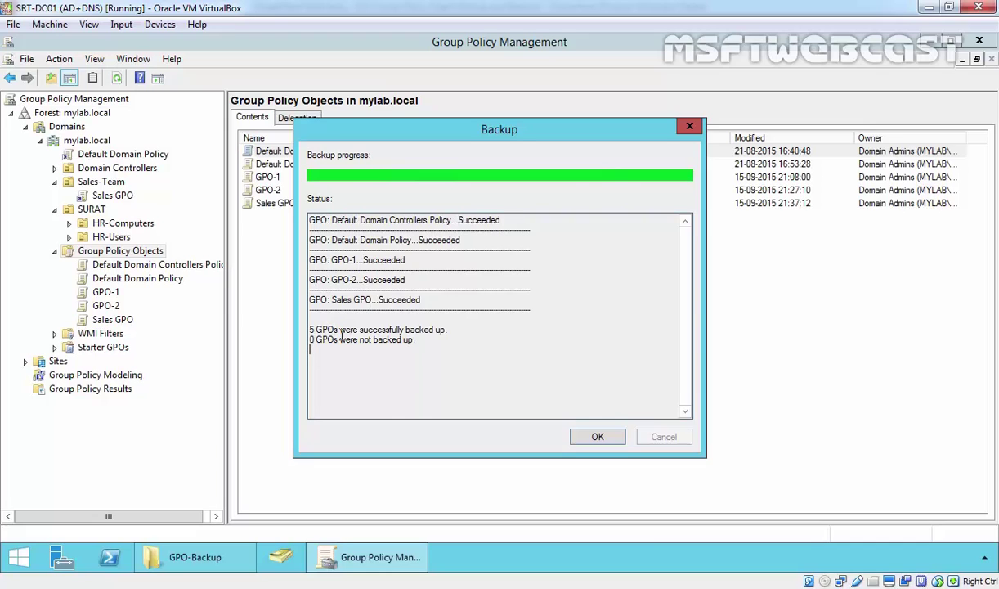
drag(338, 330, 521, 331)
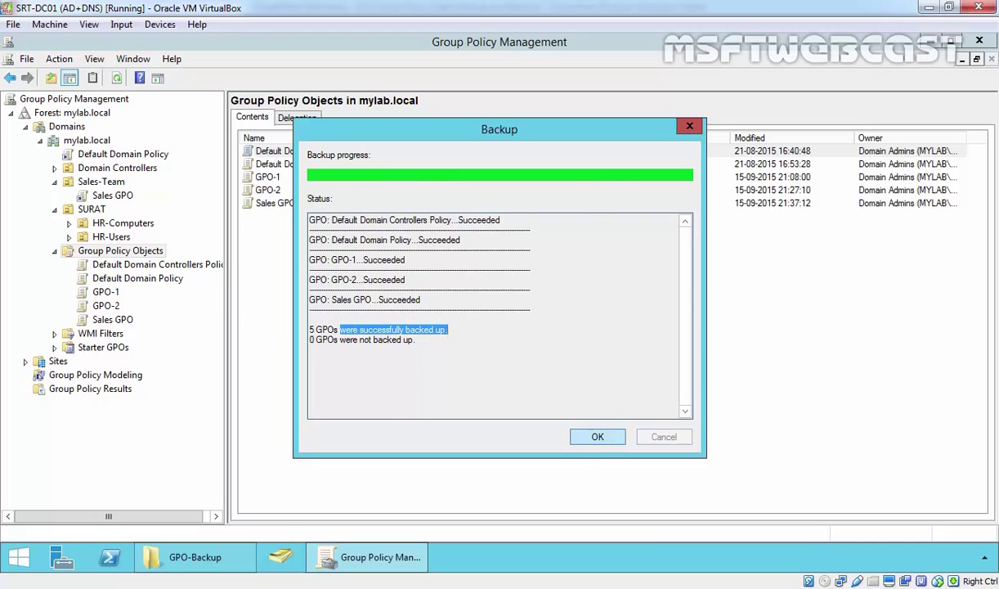
click(576, 438)
- Inspect the backed-up GPO folders in GPO-Backup, and return to Group Policy Management
click(204, 546)
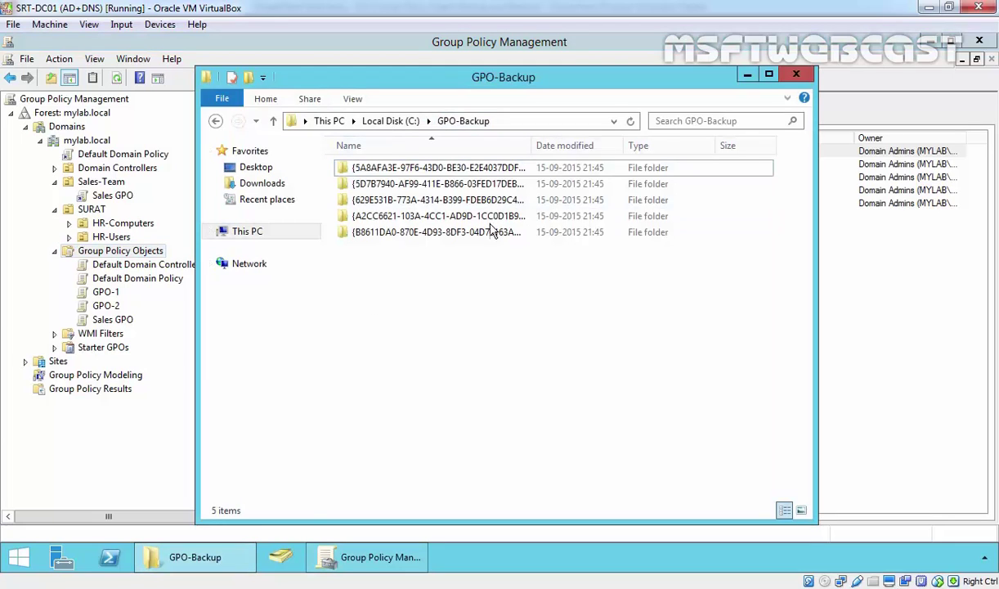
drag(478, 301, 381, 152)
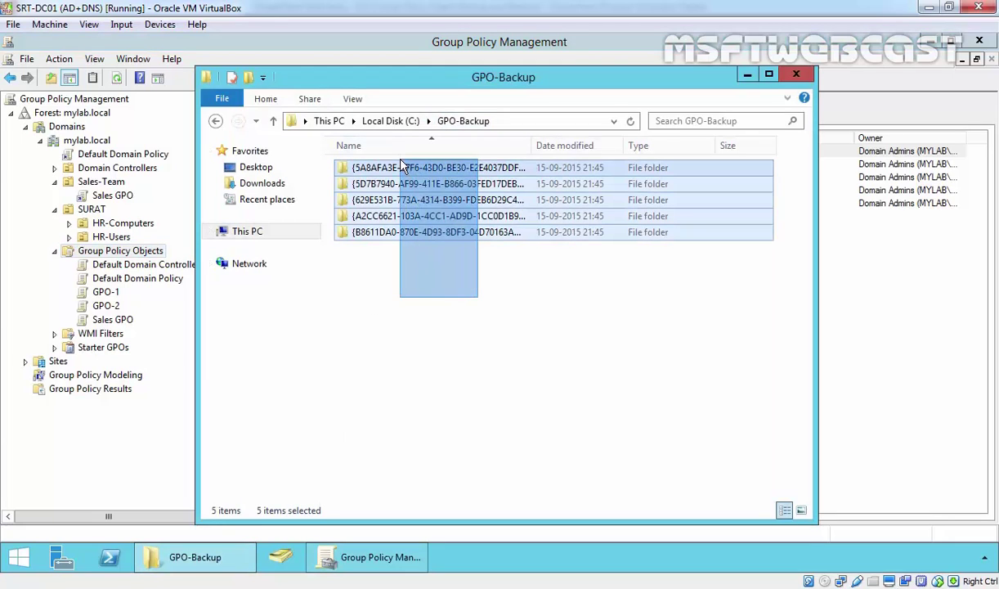
click(482, 386)
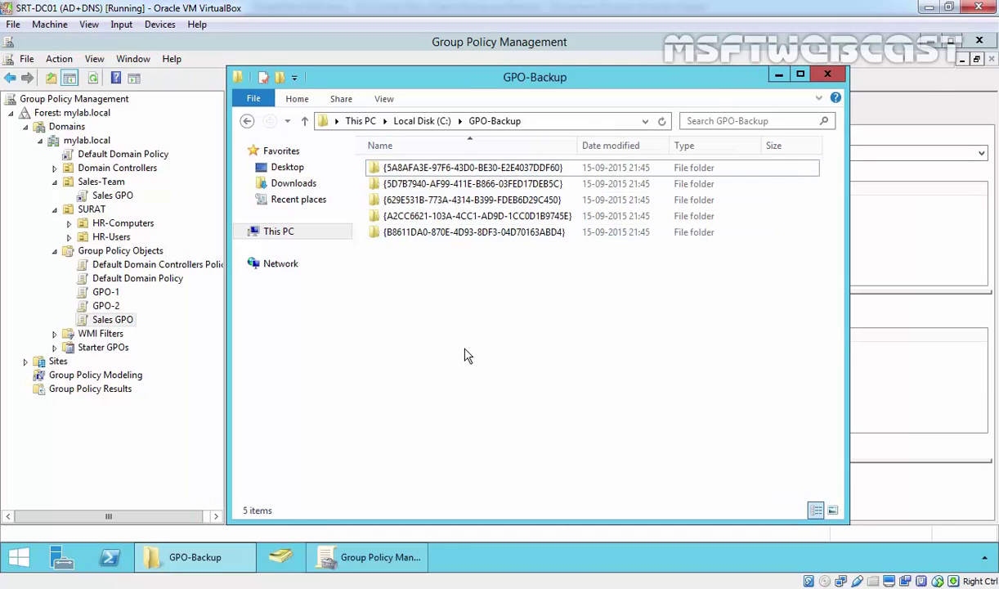
click(85, 458)
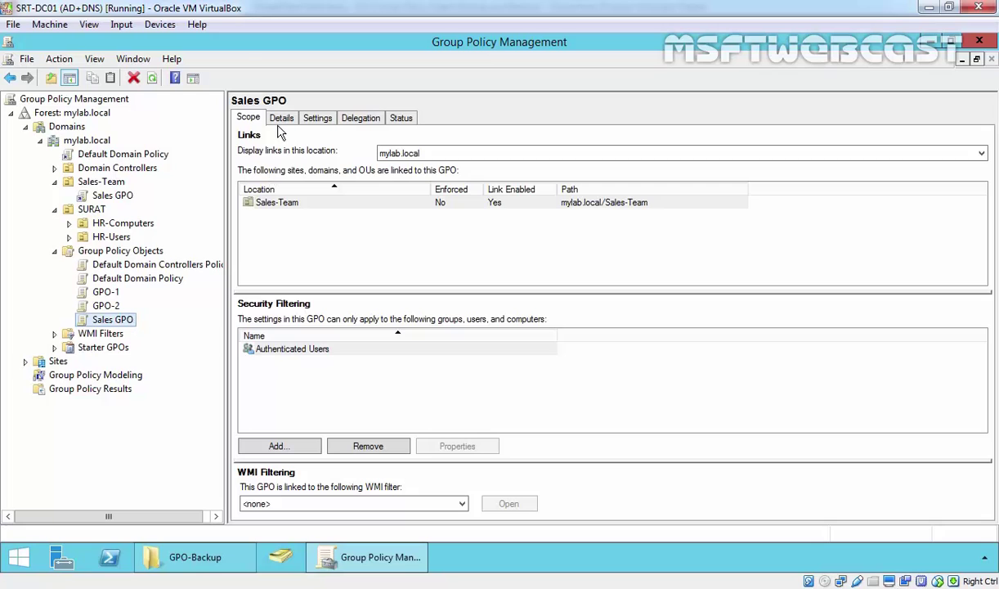
- Open the Sales GPO for editing and go to Control Panel under the user policies' Administrative Templates
right_click(107, 321)
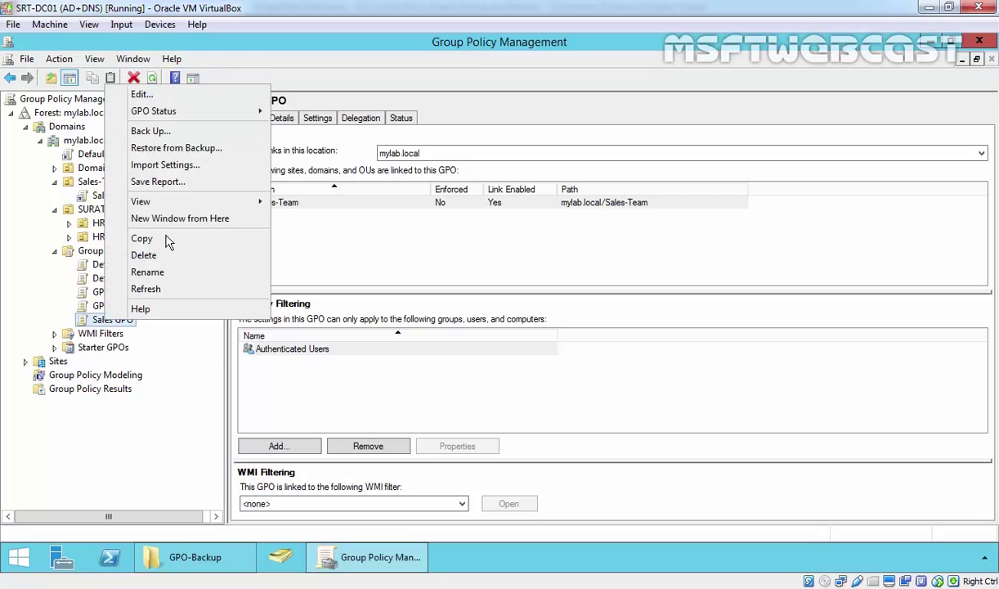
click(144, 94)
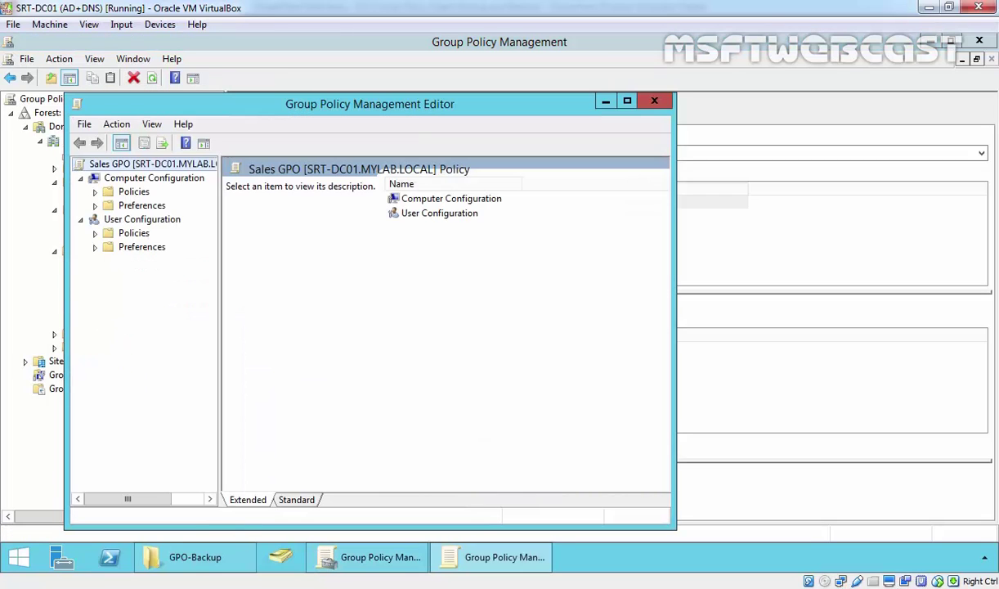
double_click(133, 234)
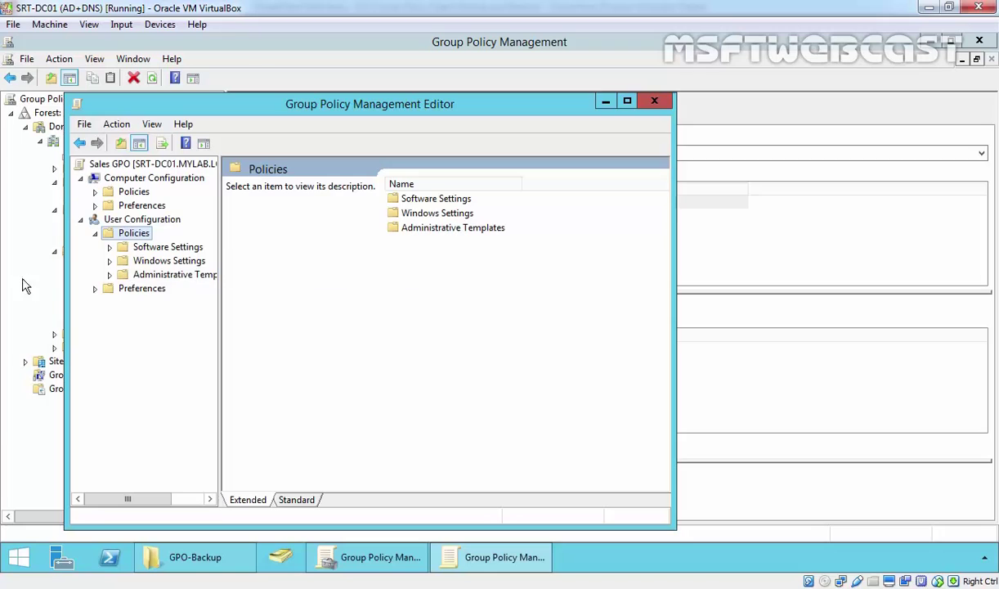
double_click(172, 274)
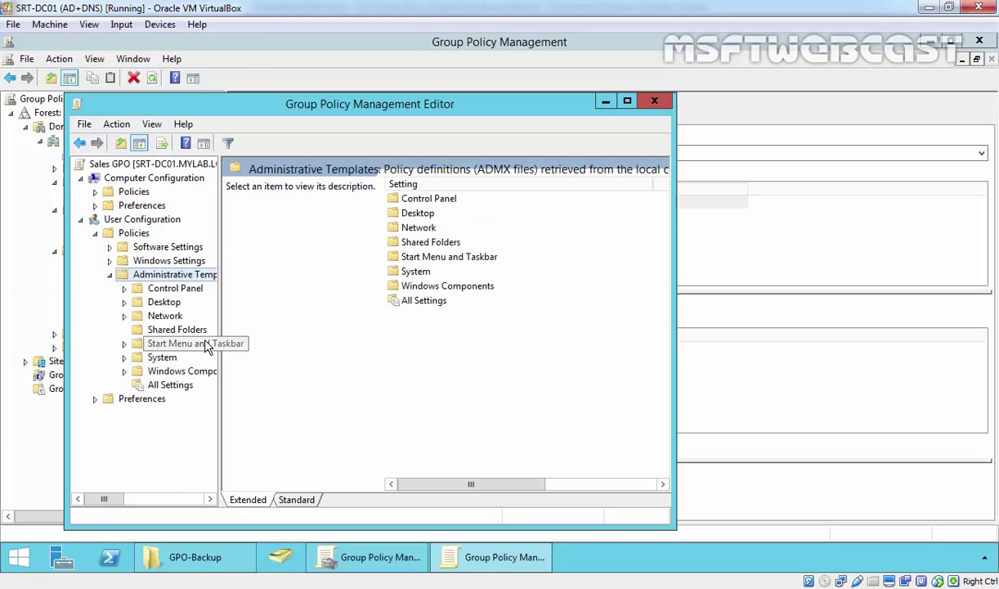
click(174, 291)
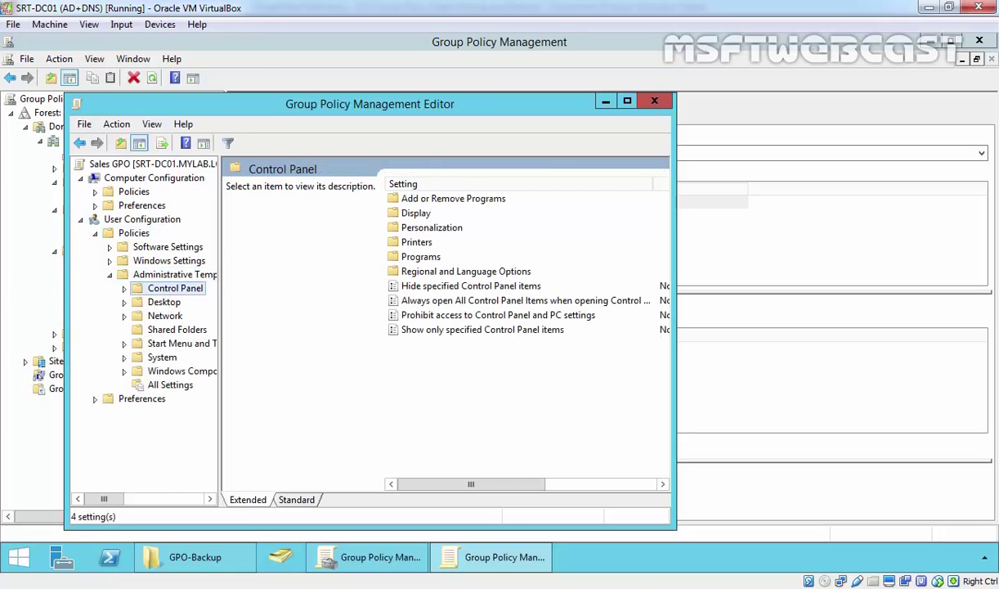
- Enable the "Prohibit access to Control Panel and PC settings" policy, apply it, and close the policy editor
double_click(440, 316)
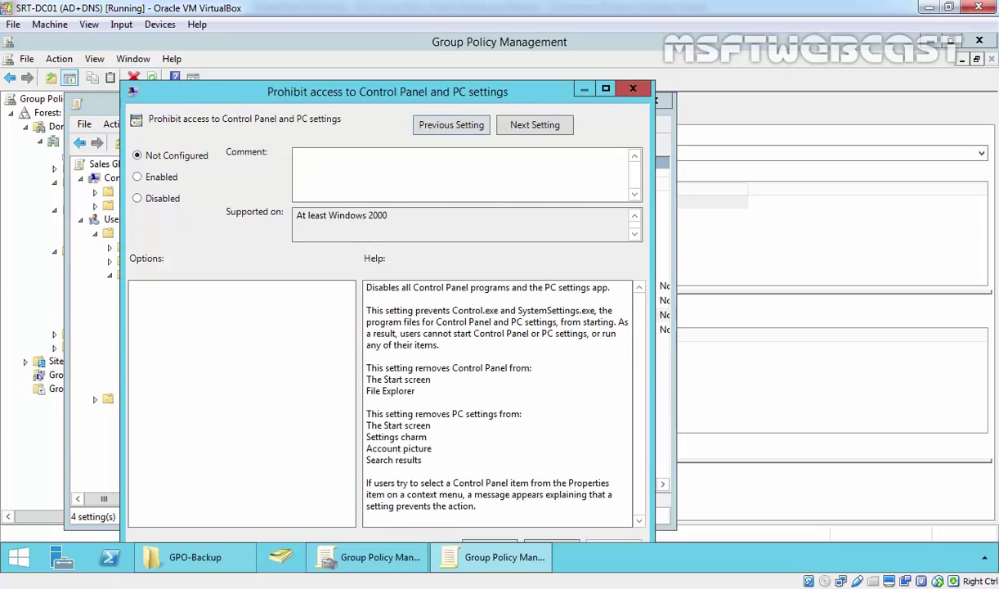
click(137, 177)
drag(383, 92, 384, 61)
click(613, 517)
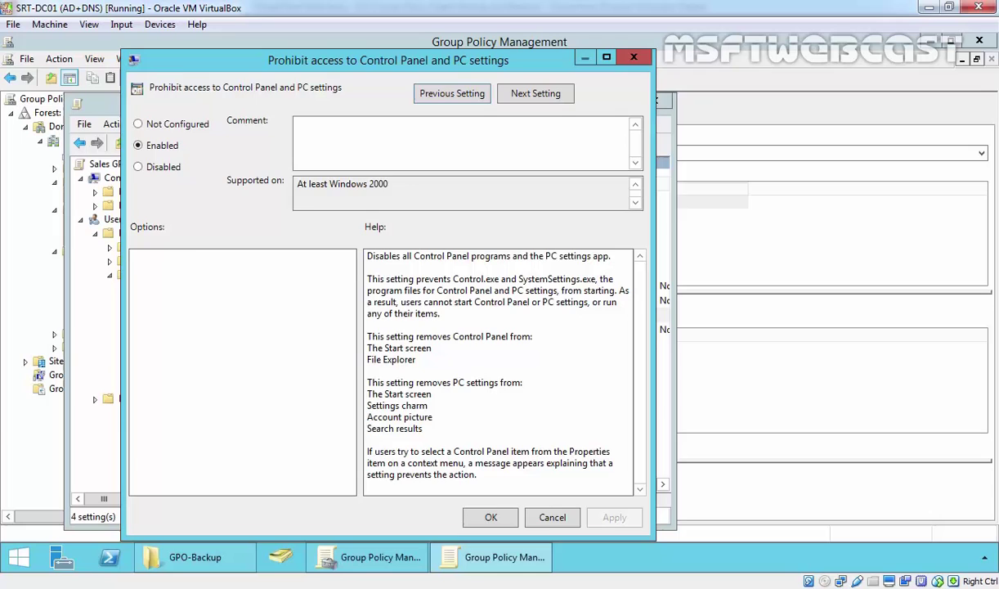
click(492, 517)
click(653, 100)
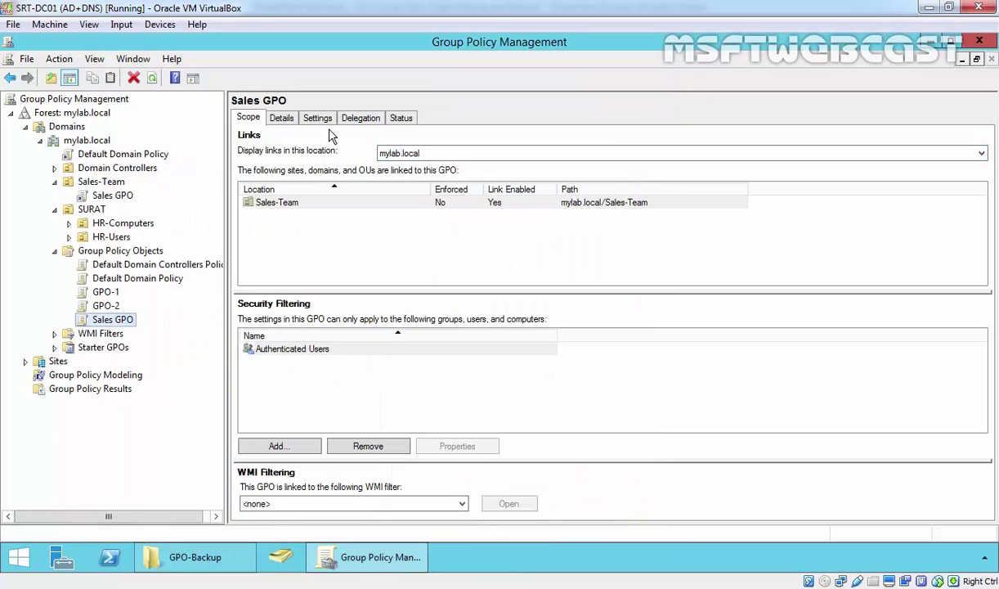
- Refresh the Sales GPO's details and check its user version
click(279, 118)
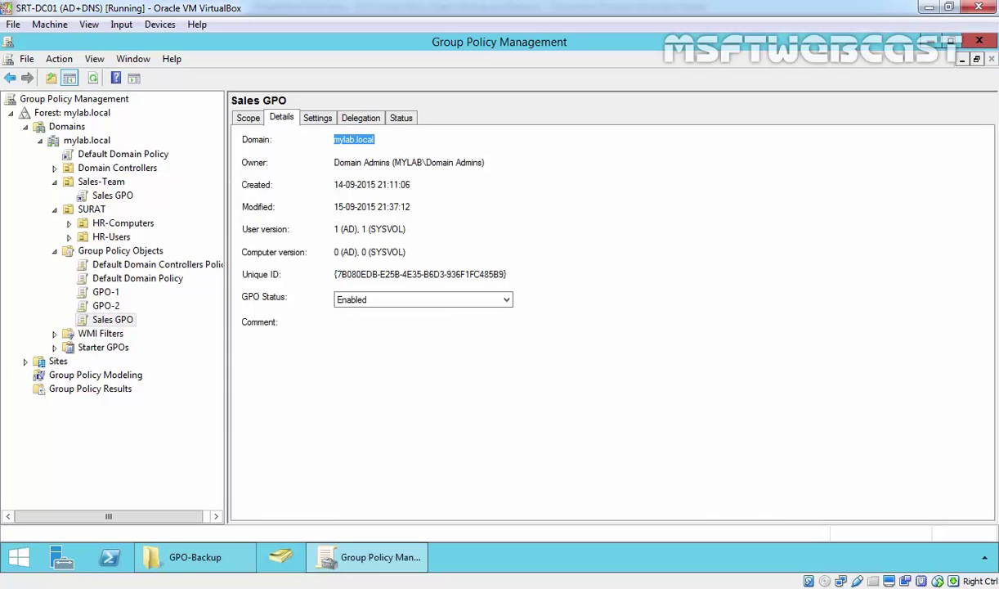
click(93, 78)
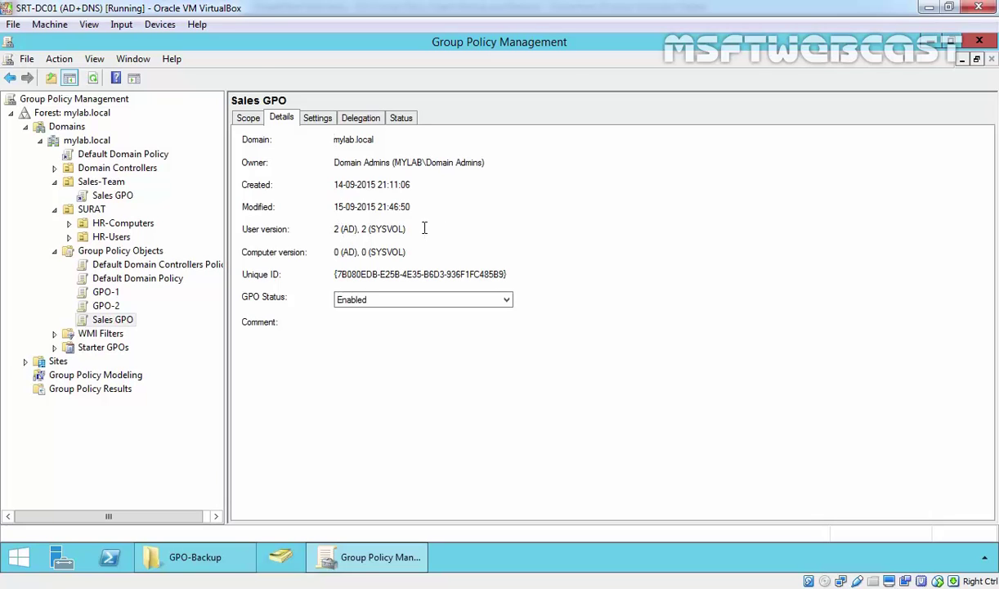
drag(425, 228, 314, 228)
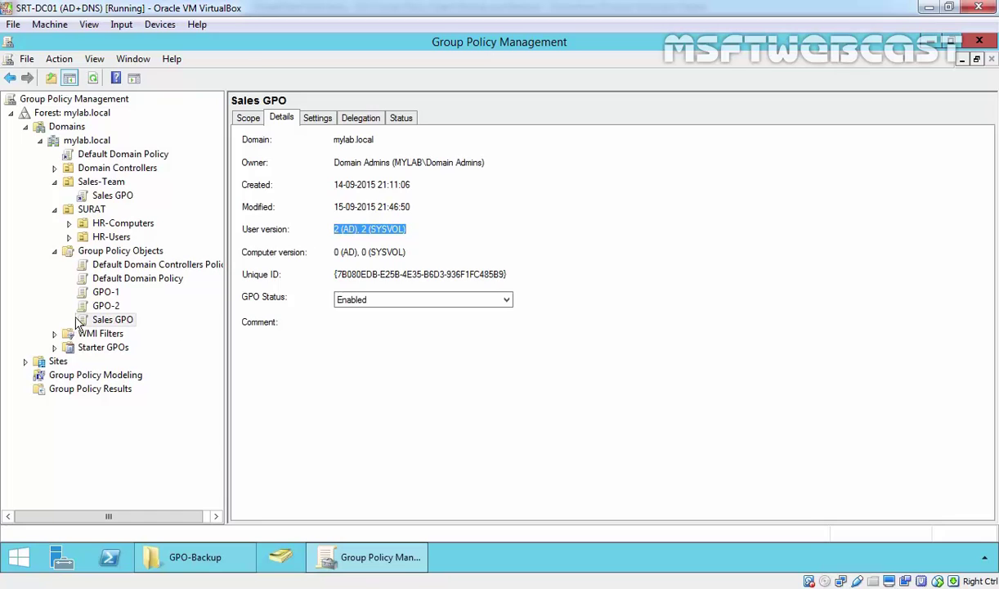
- Restore the Sales GPO from its backup in C:\GPO-Backup, and review its restored Start Menu and Taskbar settings
click(102, 322)
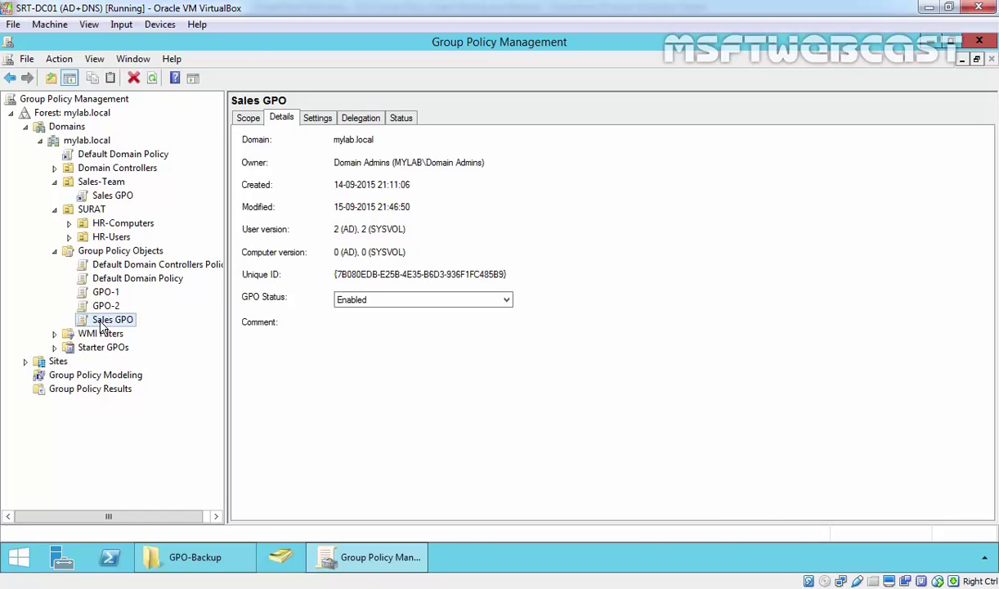
right_click(102, 325)
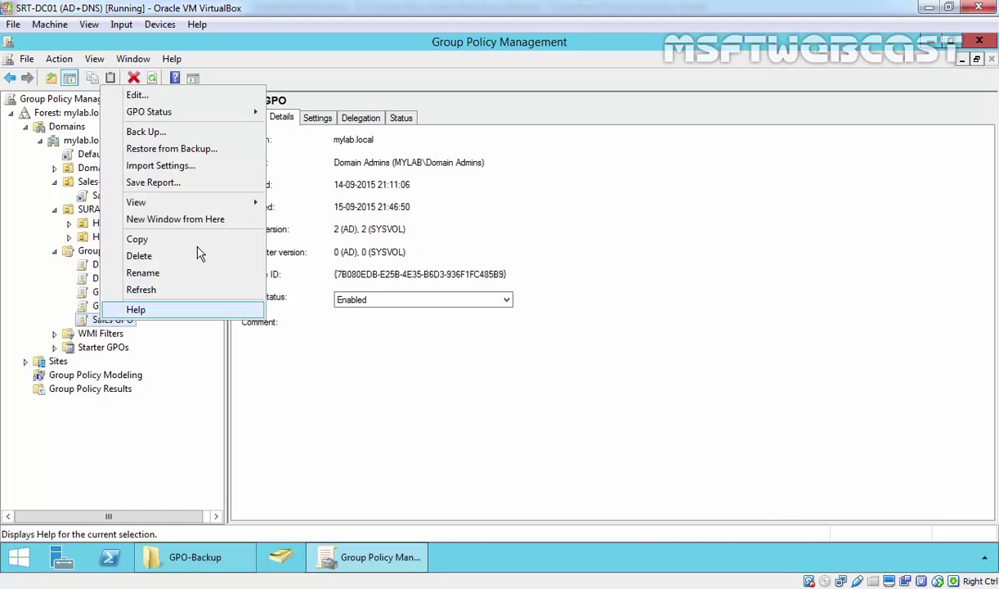
click(166, 153)
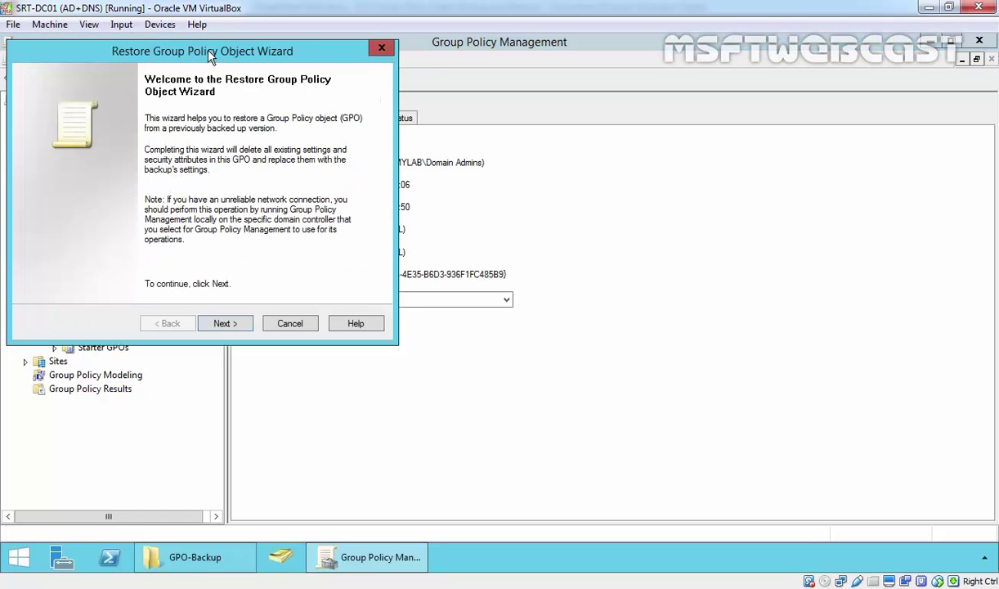
drag(210, 58, 336, 98)
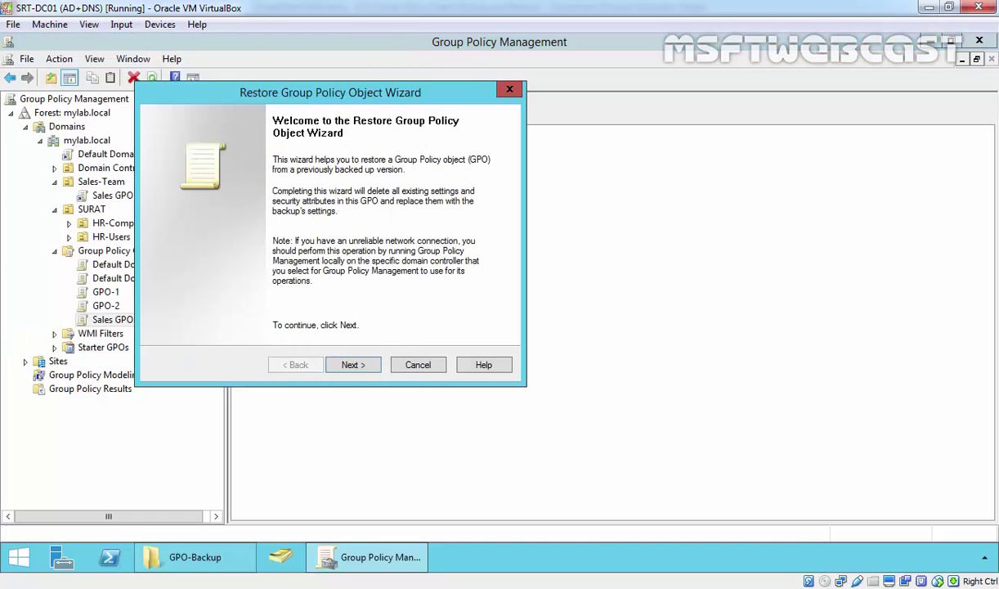
click(350, 365)
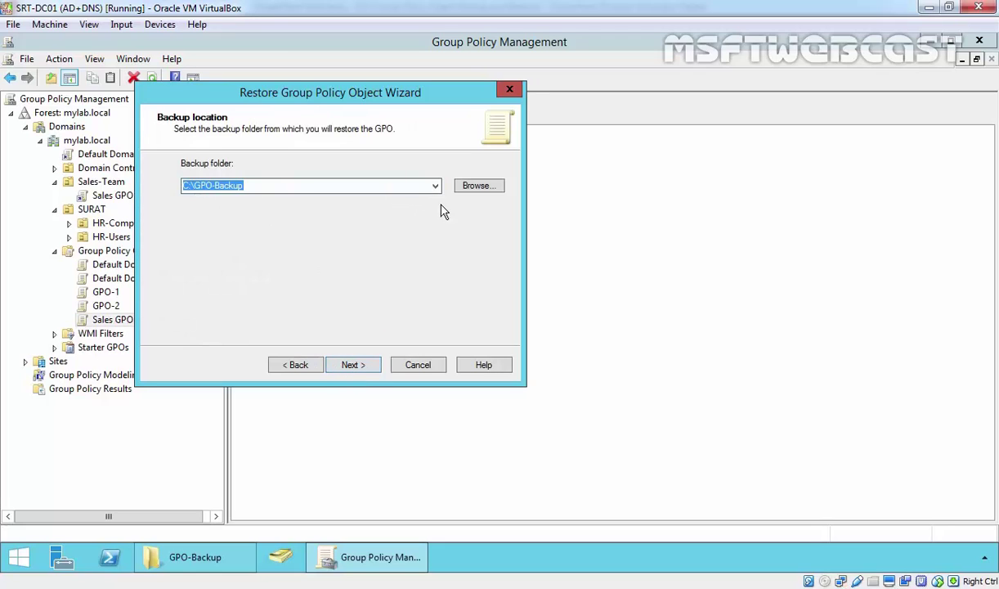
click(351, 364)
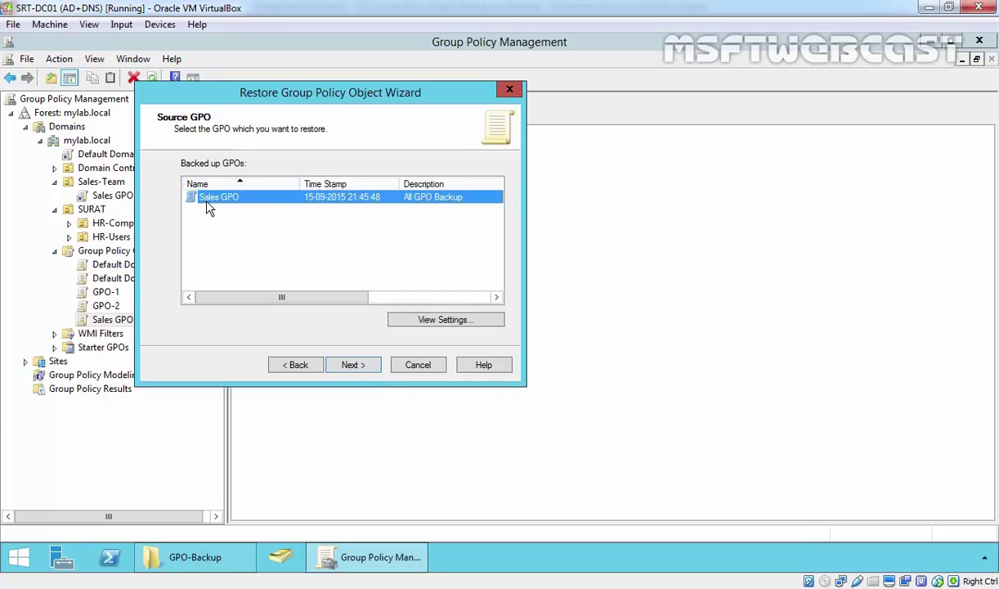
click(351, 365)
click(353, 366)
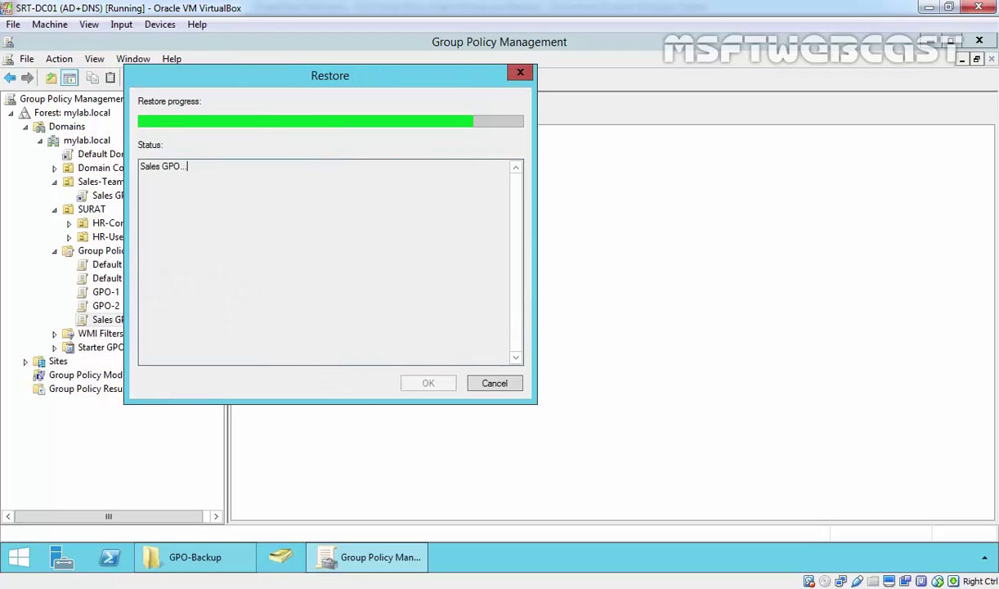
drag(243, 173, 123, 150)
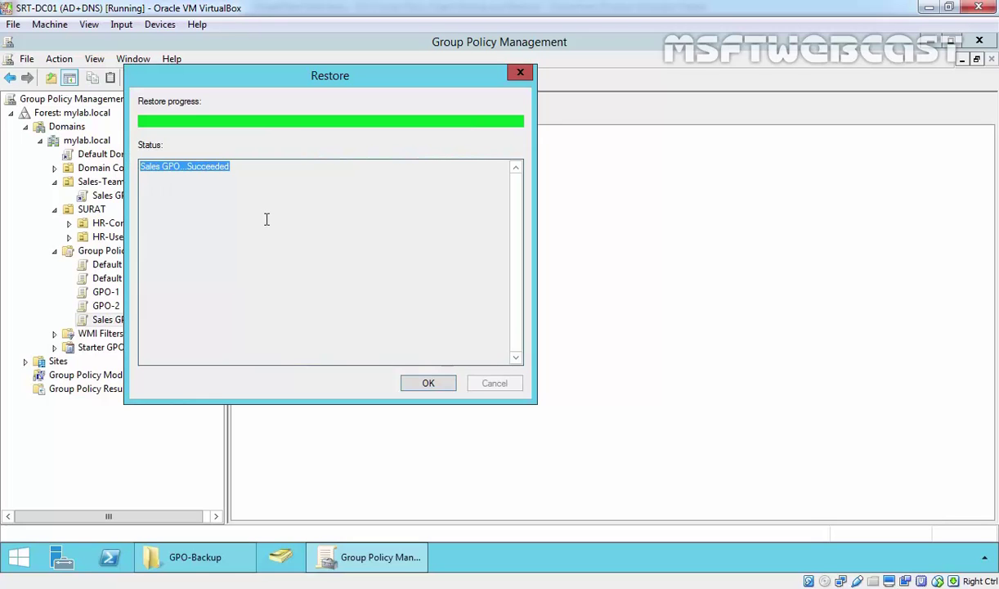
click(421, 381)
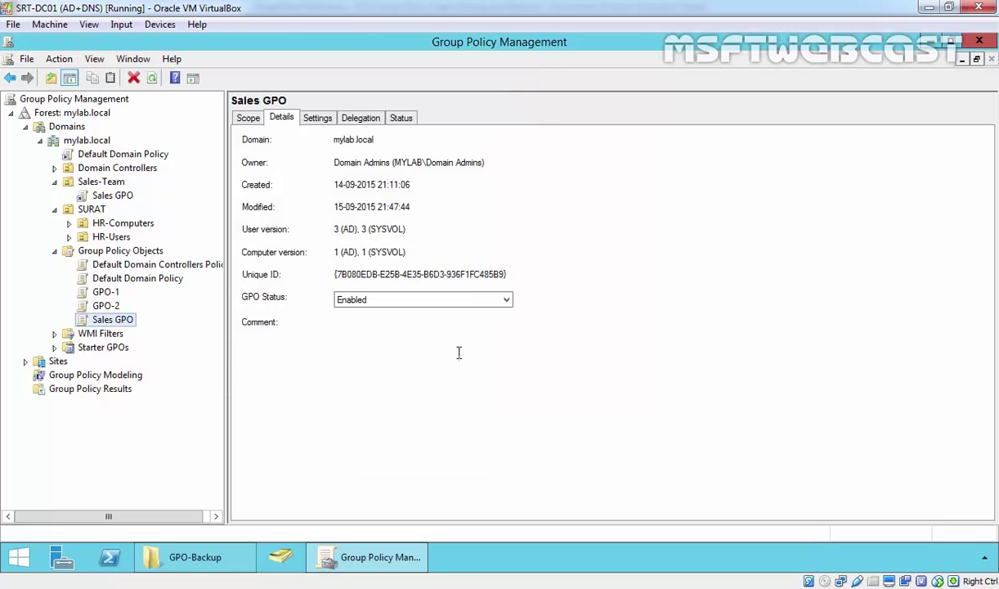
click(317, 118)
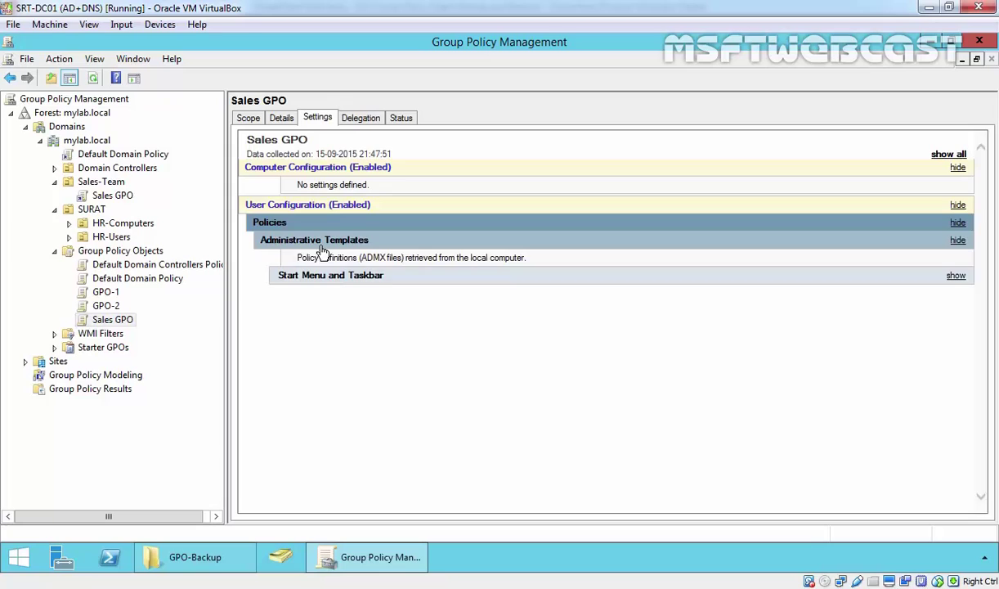
click(317, 274)
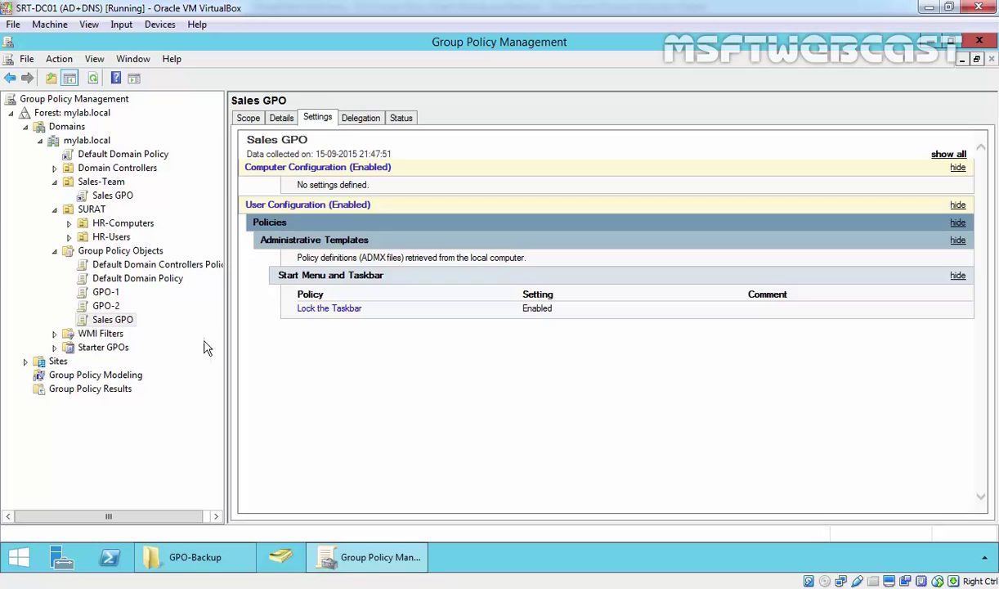
- Delete the Sales GPO from Group Policy Objects and confirm the deletion
click(114, 319)
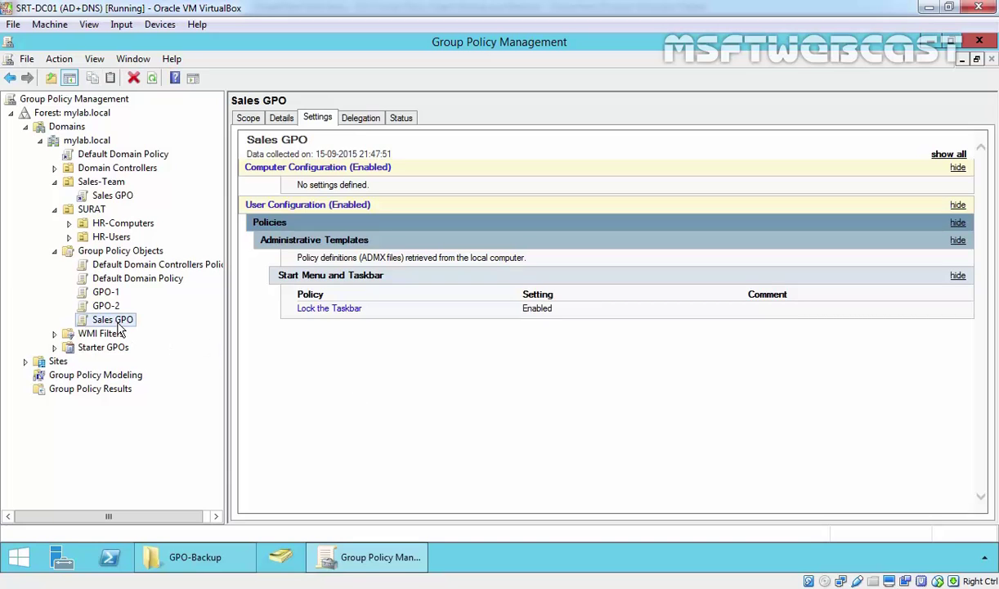
right_click(116, 325)
click(172, 258)
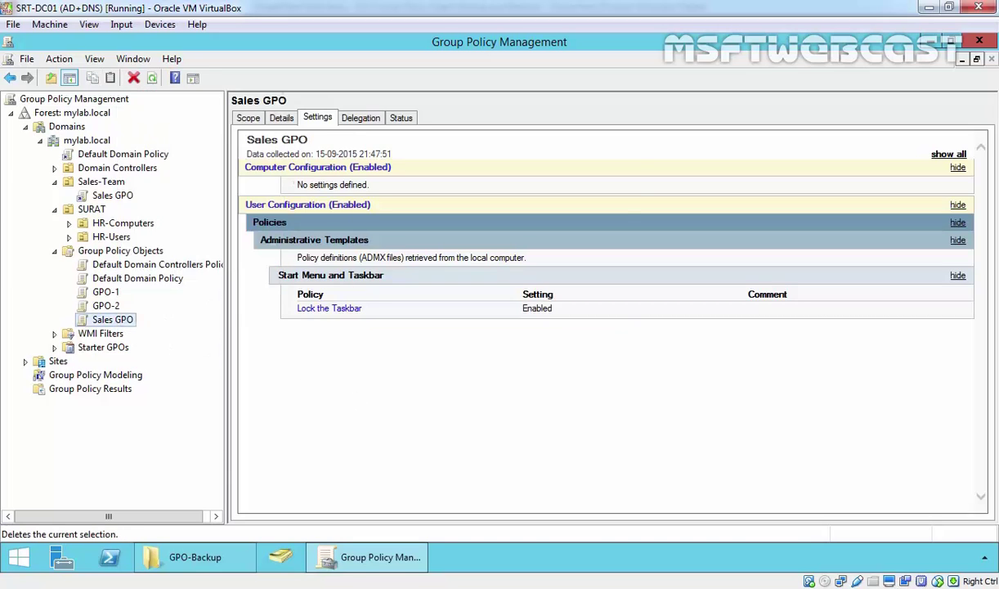
click(532, 316)
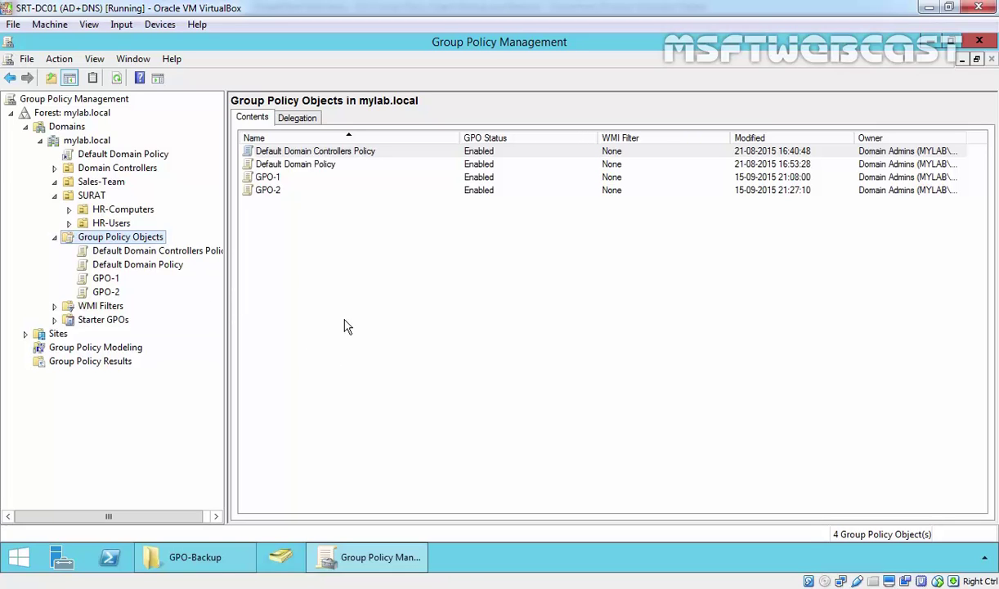
- Create a new GPO named Sales GPO-2 without a source starter GPO, and view its settings
right_click(135, 238)
click(174, 248)
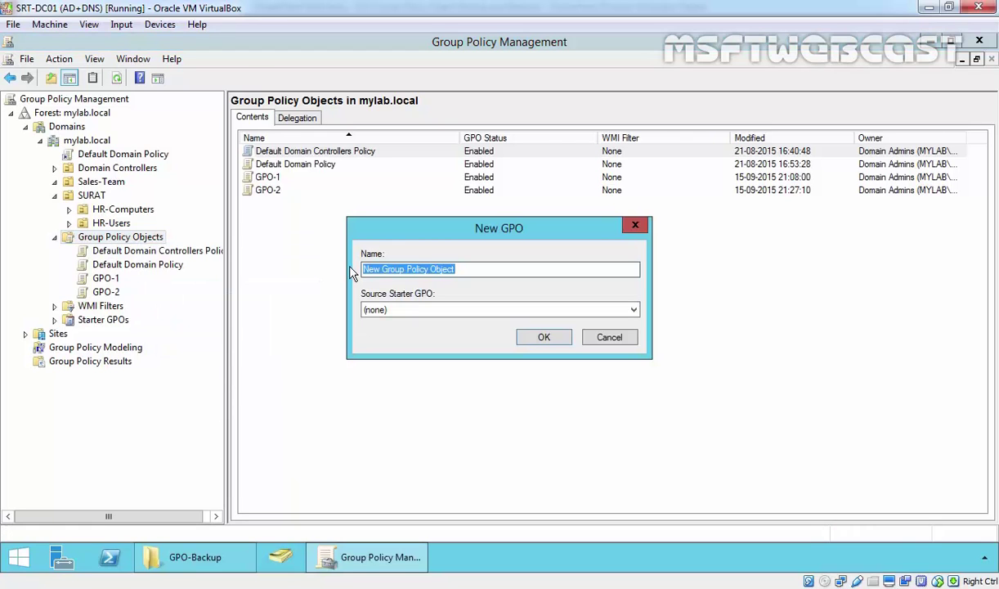
text(Sales GPO-2)
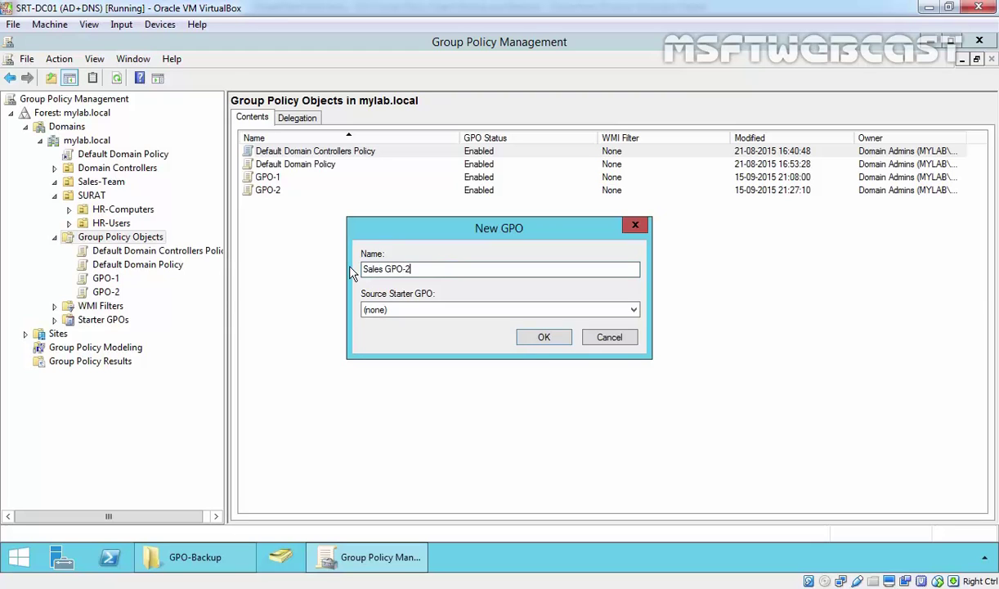
click(539, 337)
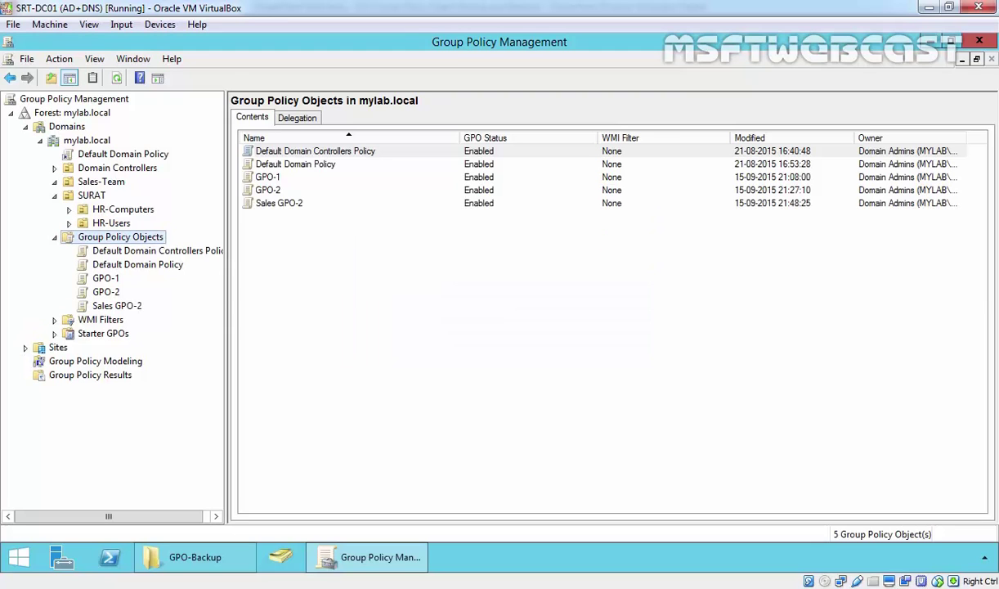
click(116, 305)
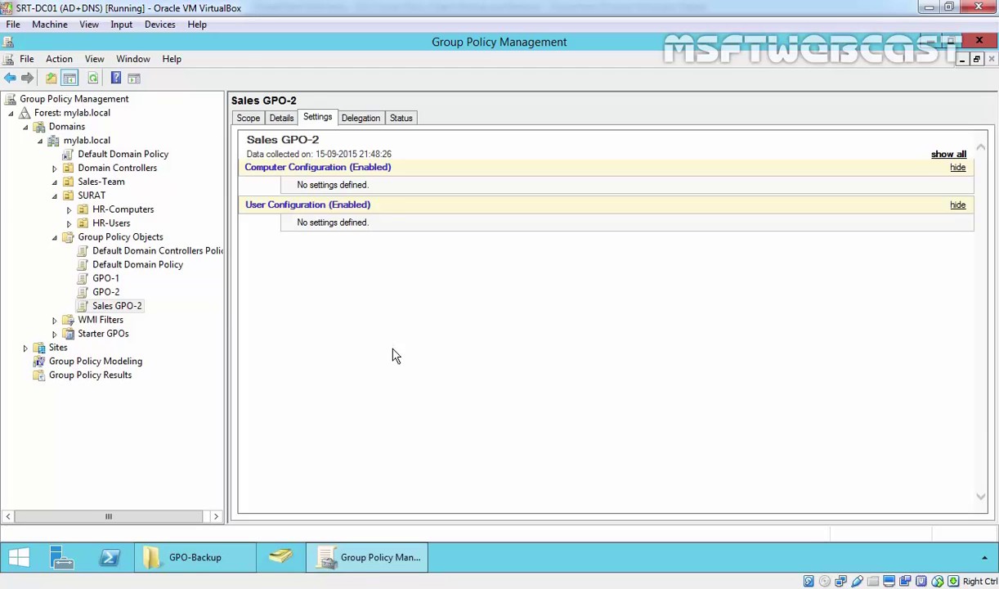
- Try to restore Sales GPO-2 from a backup in C:\GPO-Backup, and cancel the wizard
right_click(135, 309)
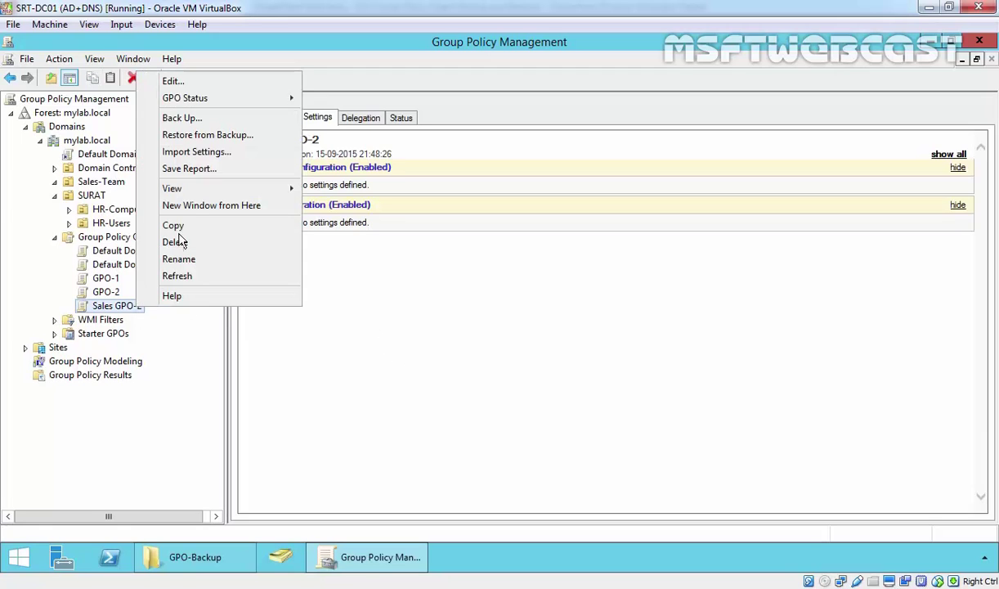
click(178, 135)
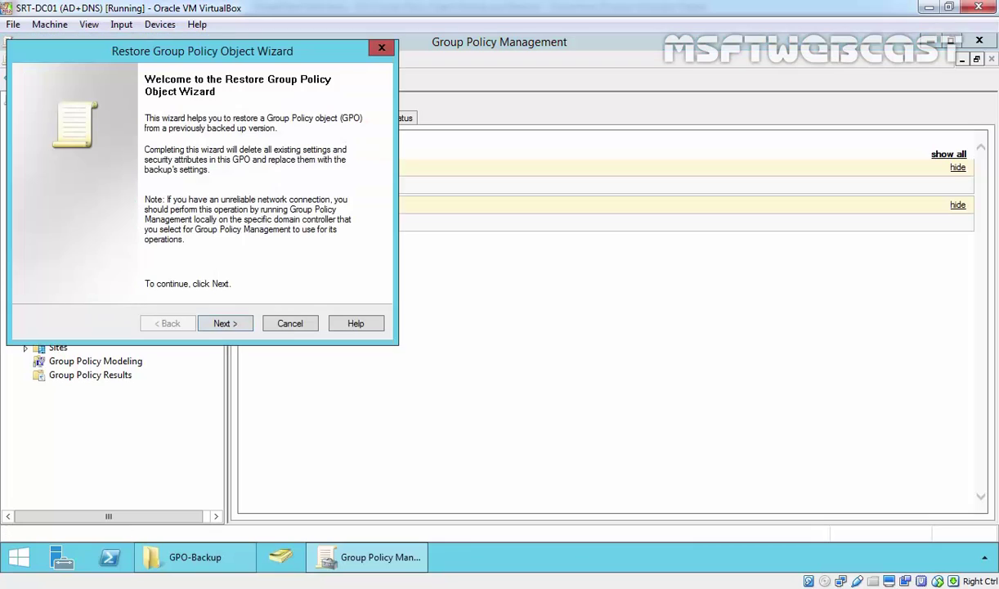
click(222, 323)
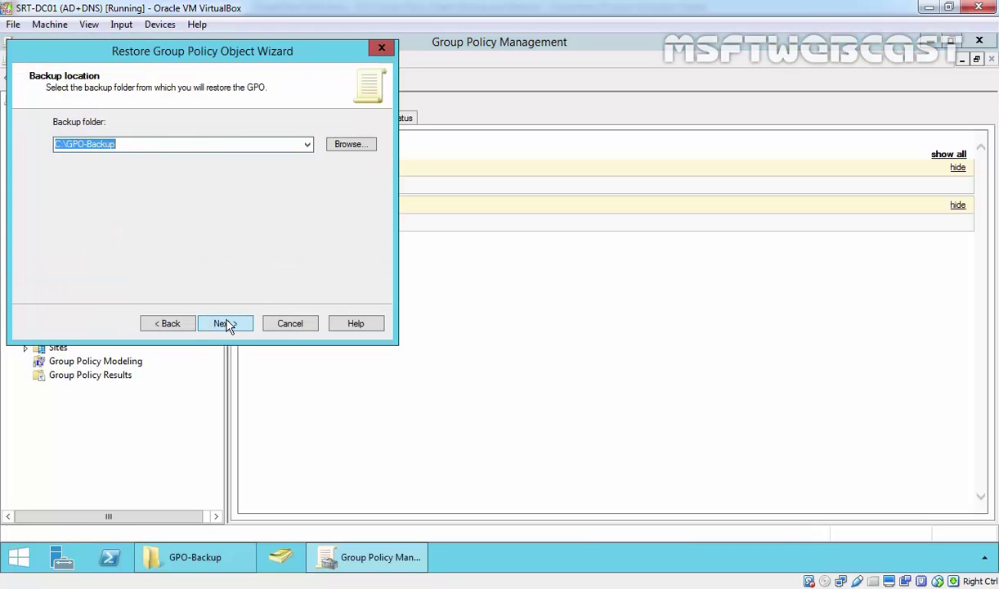
click(222, 322)
click(113, 158)
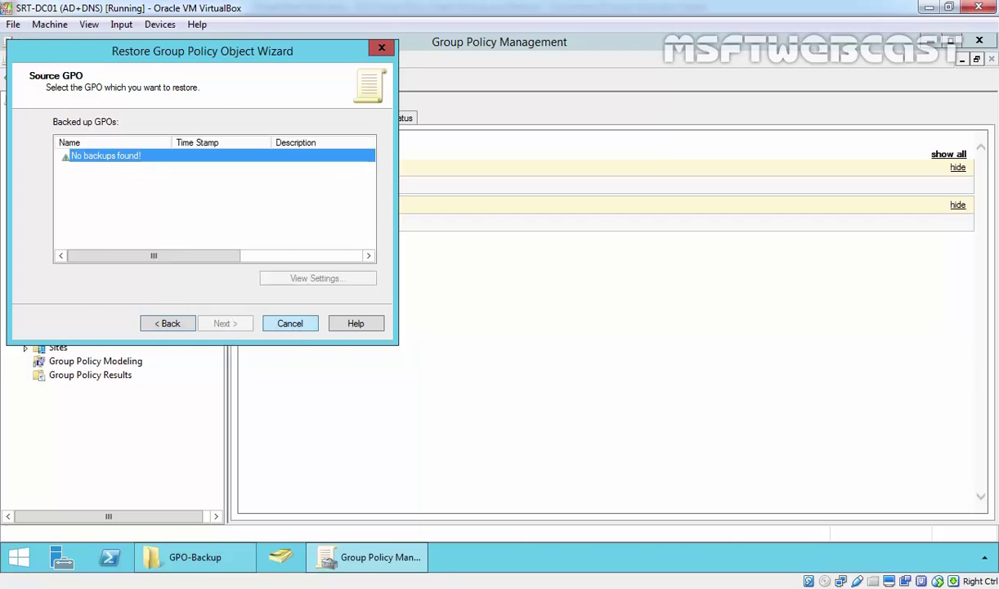
click(290, 323)
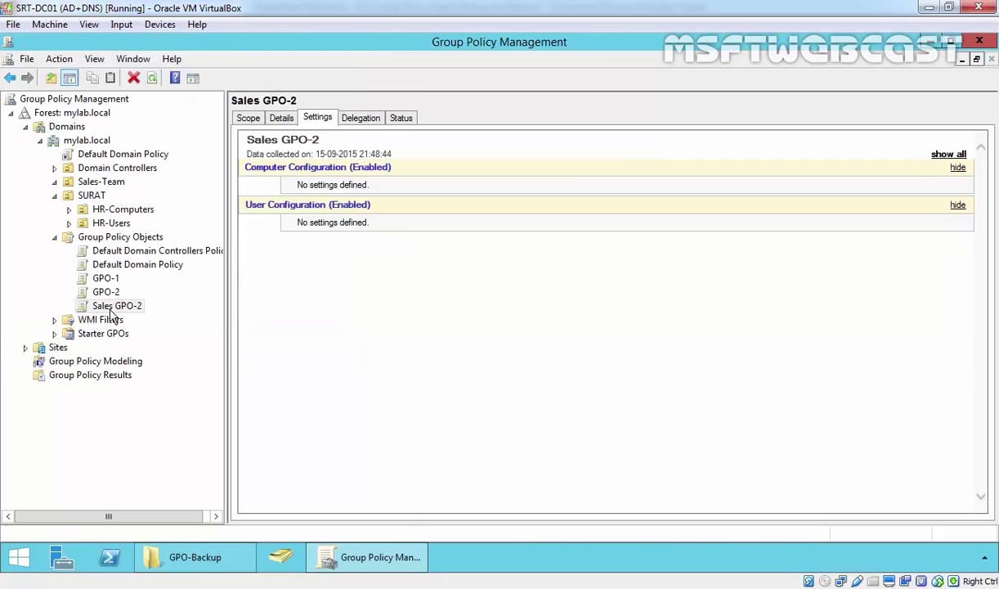
- Start importing settings into Sales GPO-2, skip backing up its existing settings, and accept C:\GPO-Backup as the backup folder
right_click(110, 306)
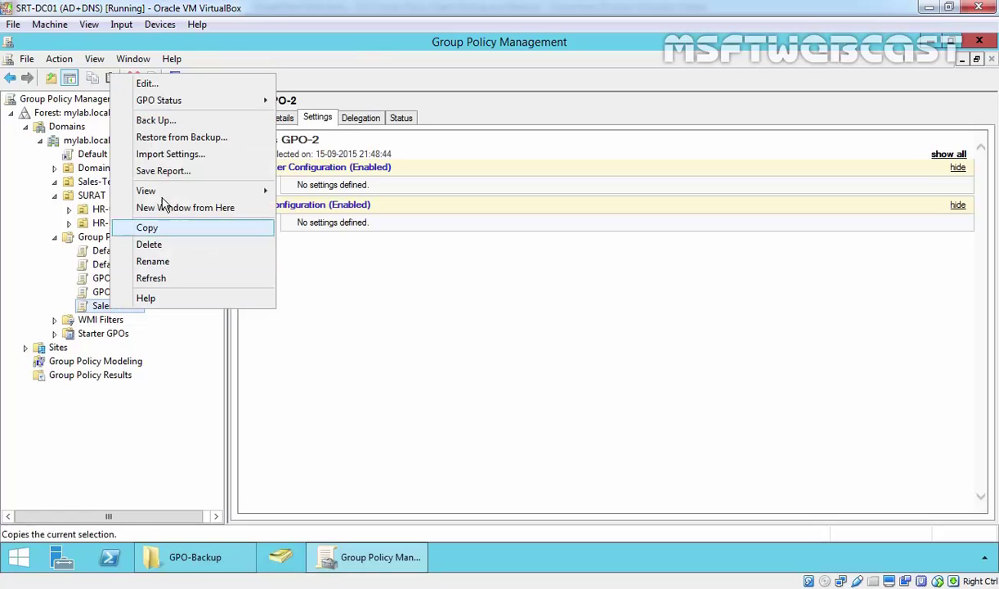
click(172, 155)
click(229, 321)
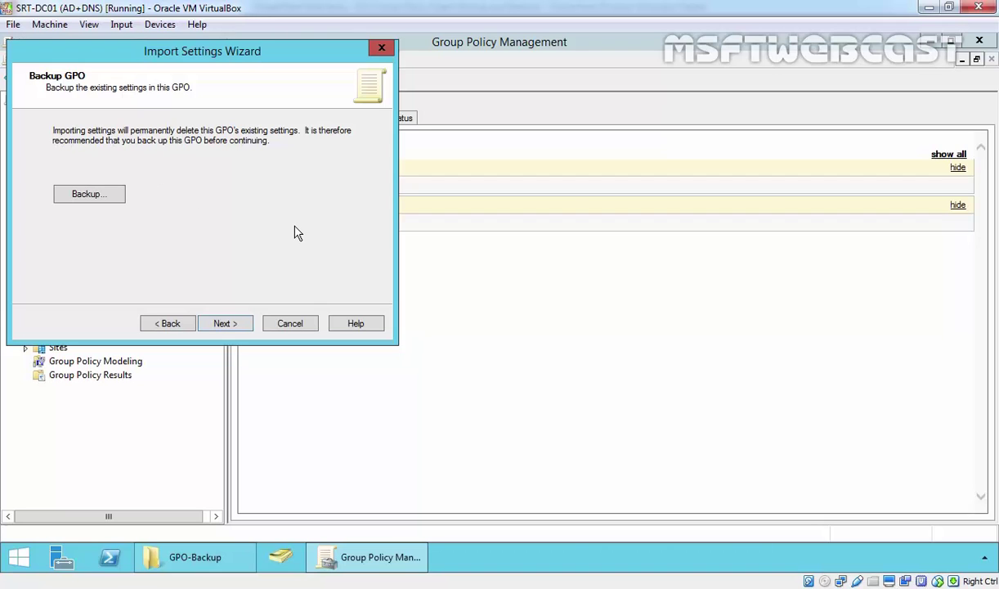
drag(238, 54, 512, 148)
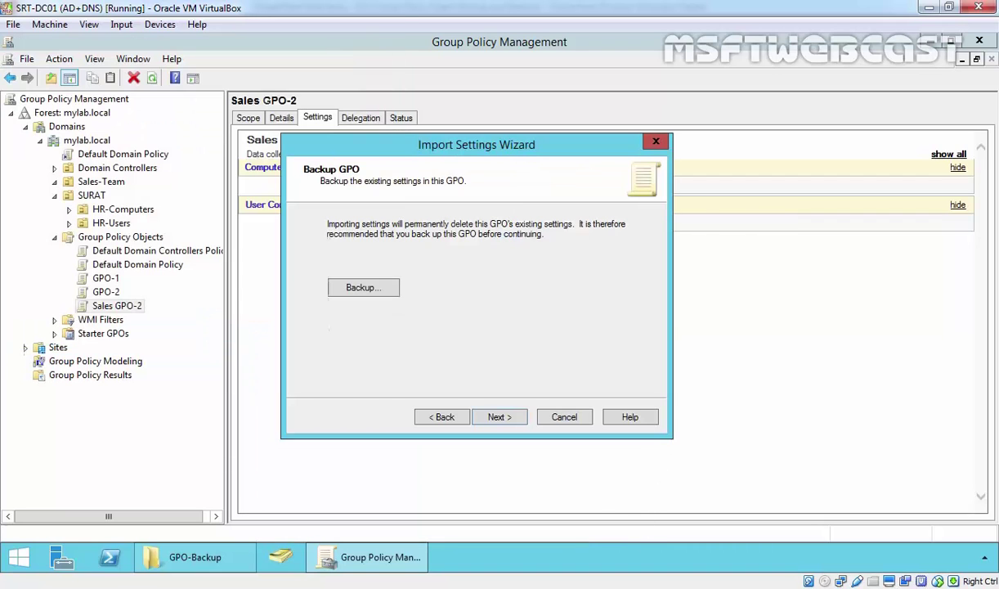
click(500, 417)
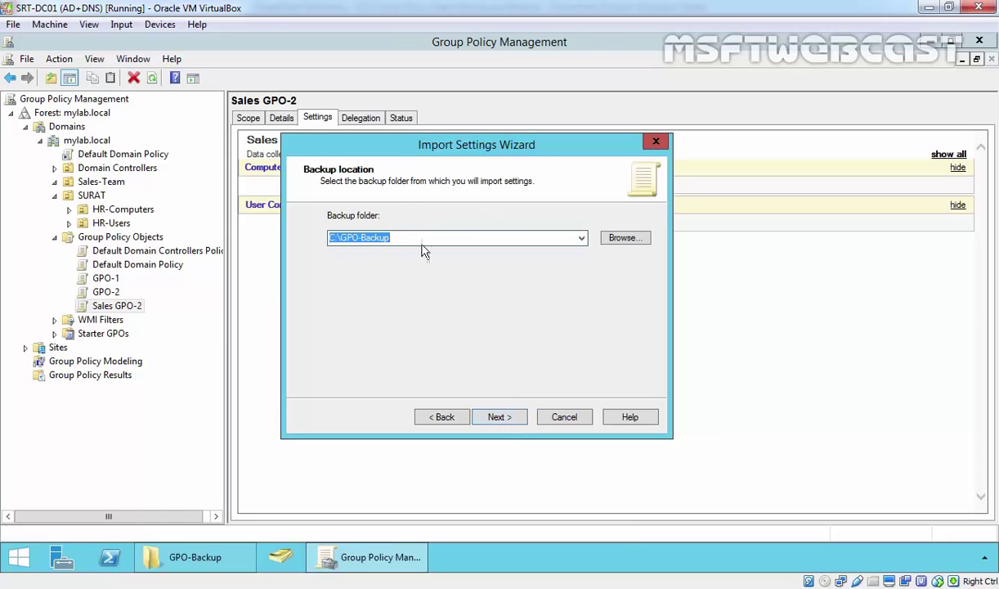
drag(415, 150, 393, 121)
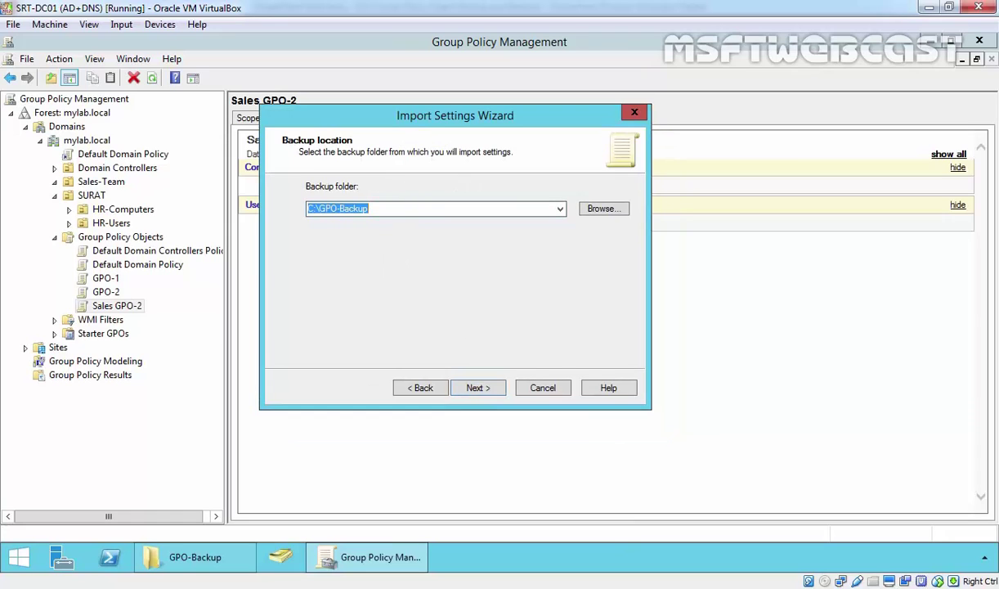
click(481, 390)
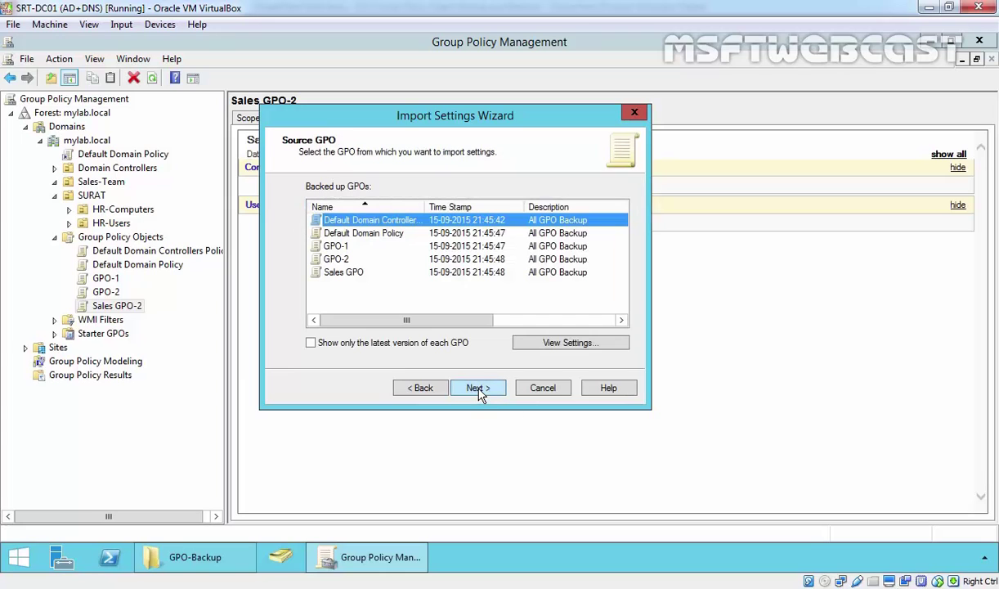
- Import the backed-up Sales GPO's settings into Sales GPO-2, and expand Administrative Templates in its settings report
double_click(425, 206)
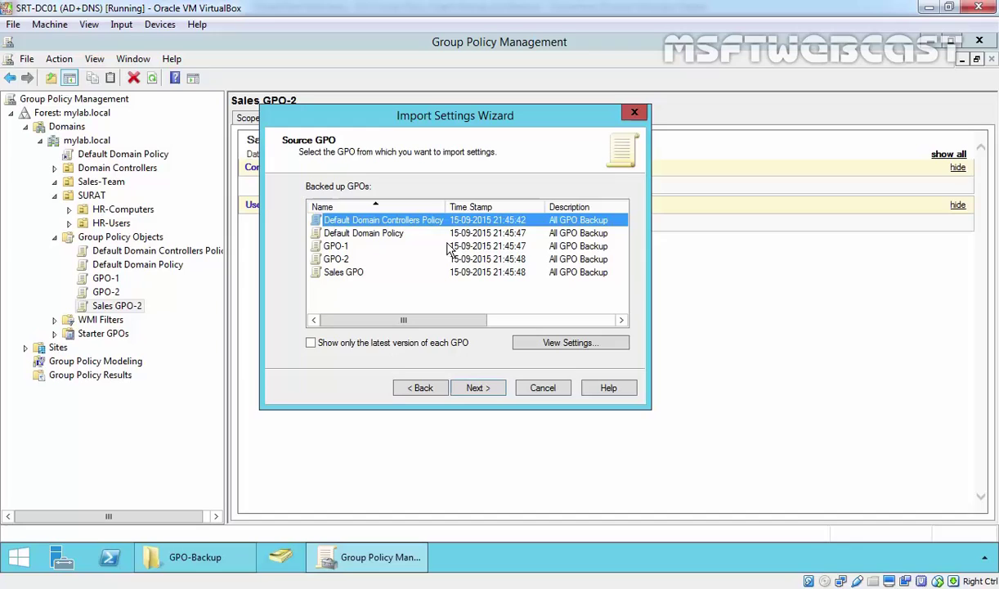
click(352, 276)
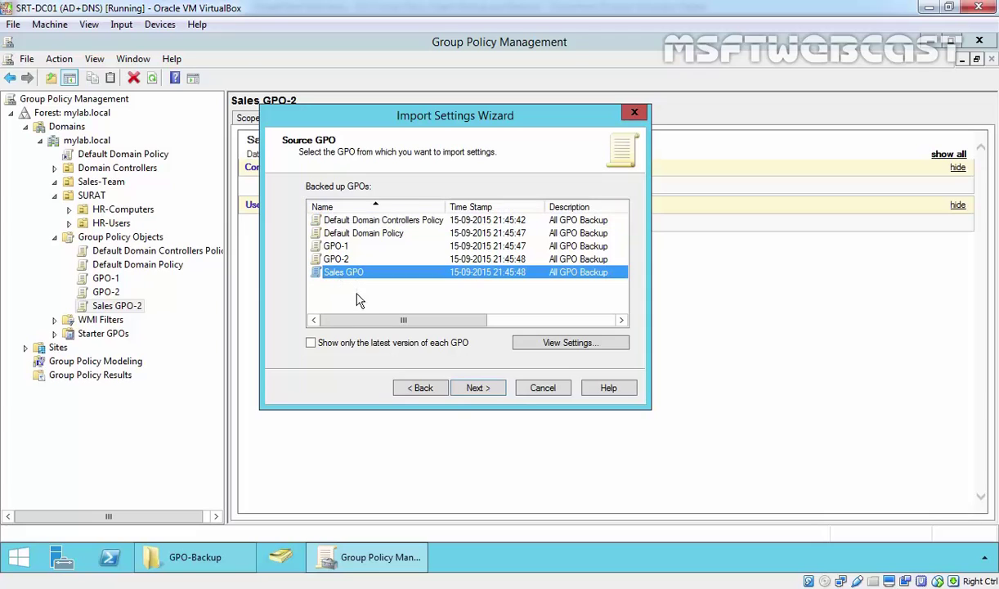
click(477, 390)
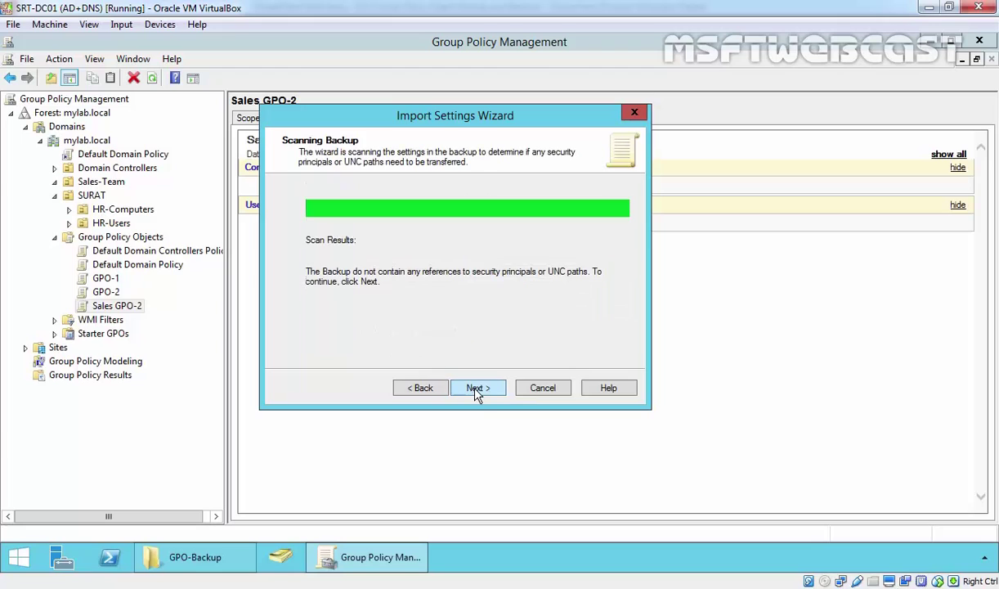
click(477, 388)
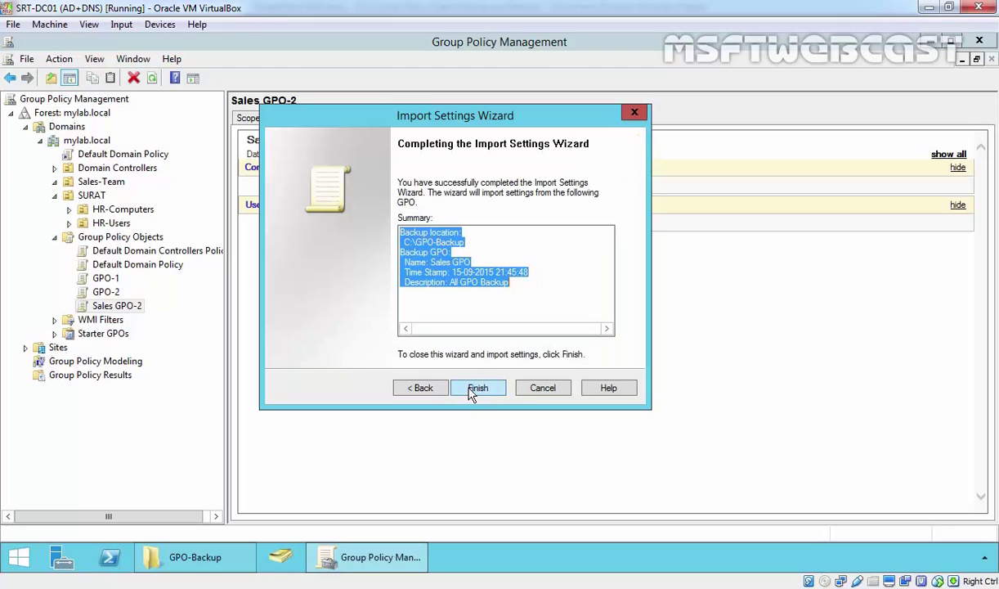
click(477, 388)
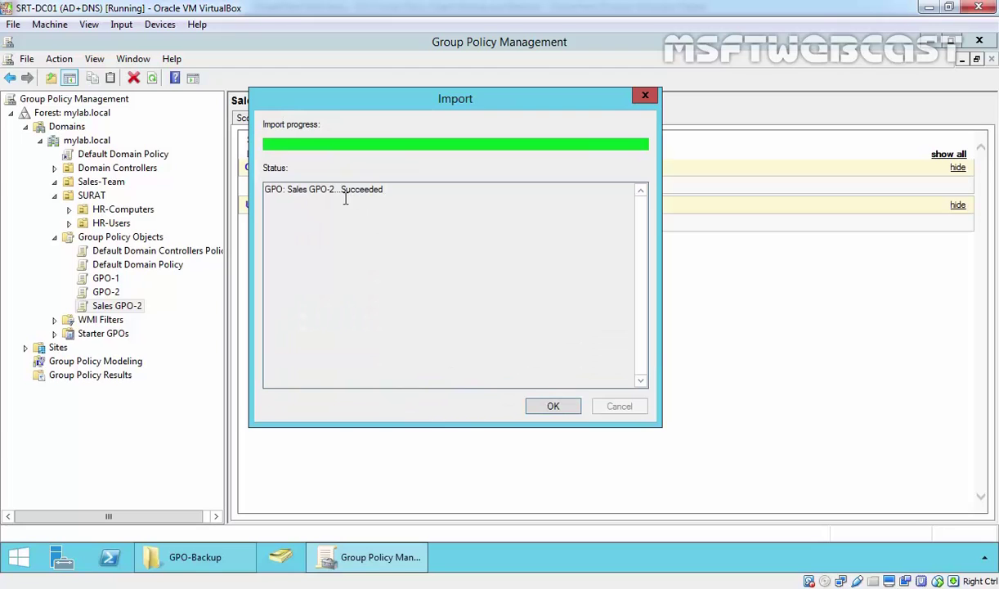
drag(284, 188, 444, 189)
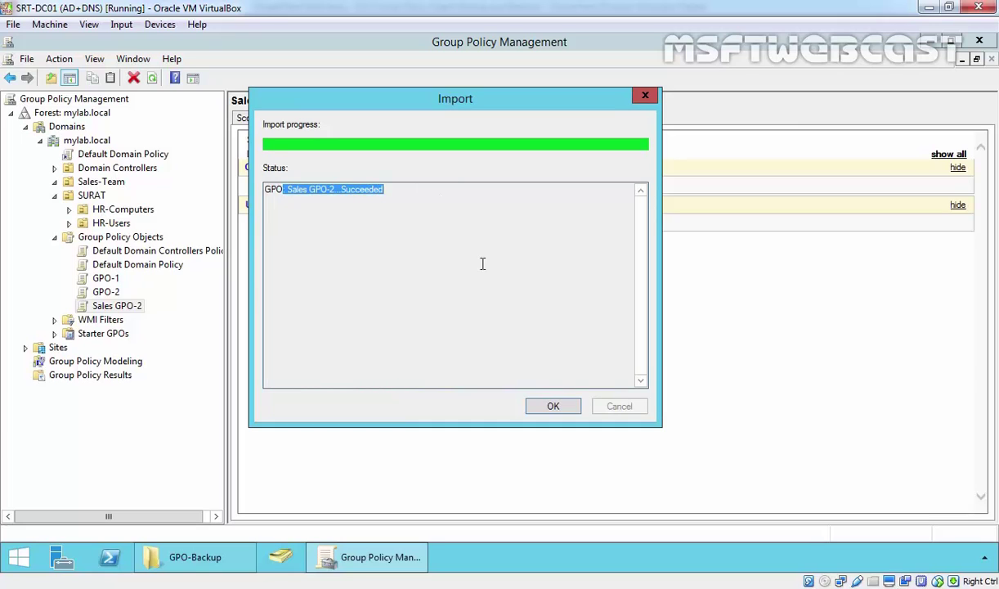
click(548, 404)
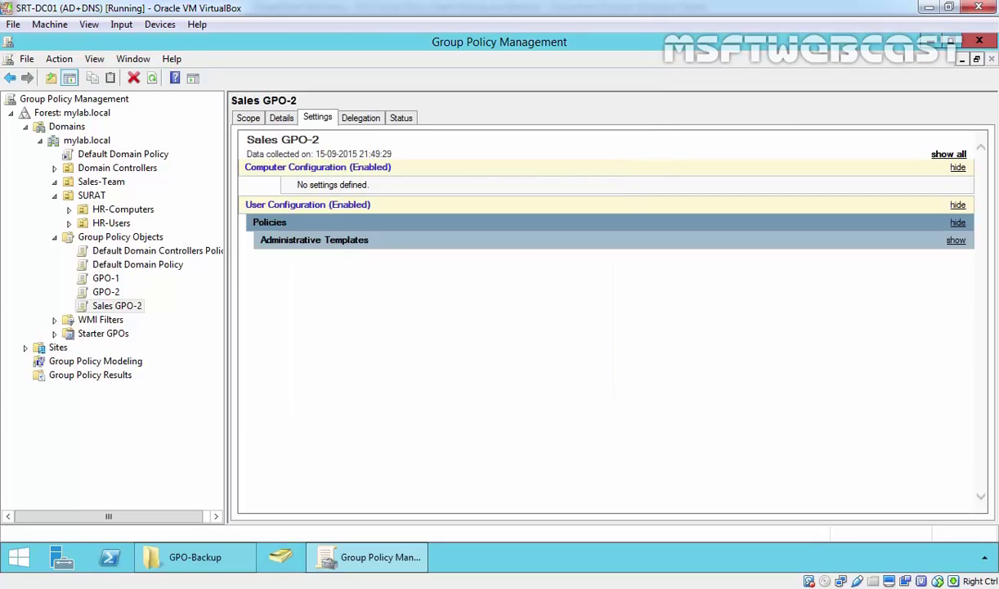
click(364, 242)
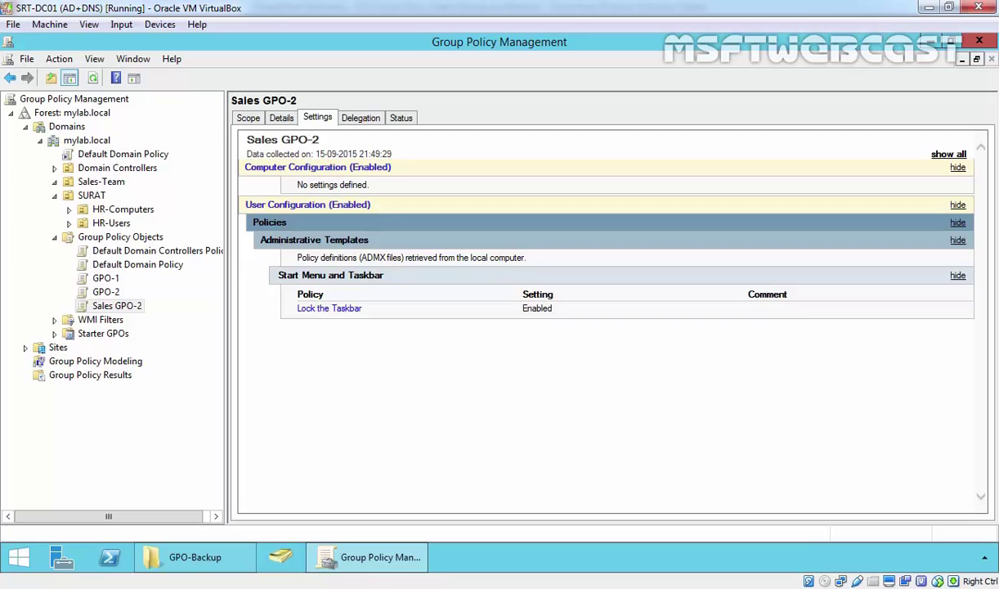